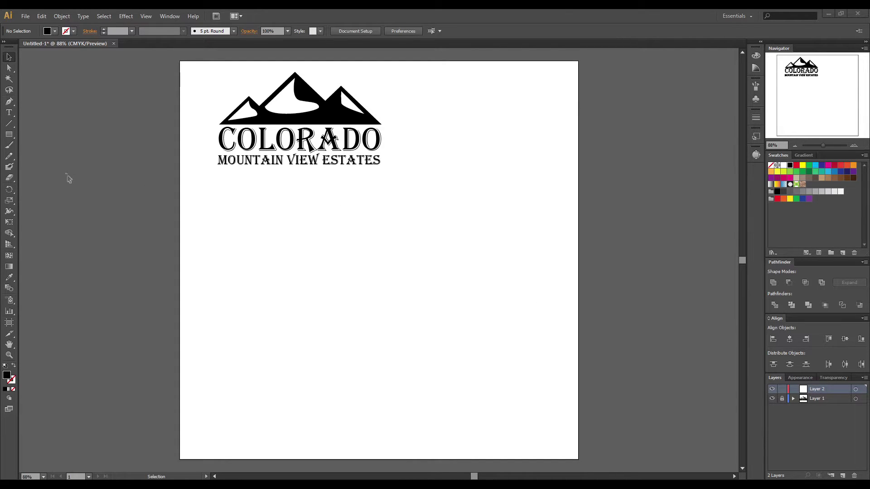
# Draw a black square below the logo, rotate it 45° into a diamond and enlarge it to 381.818 pt
pyautogui.moveTo(8, 134); pyautogui.dragTo(43, 130)
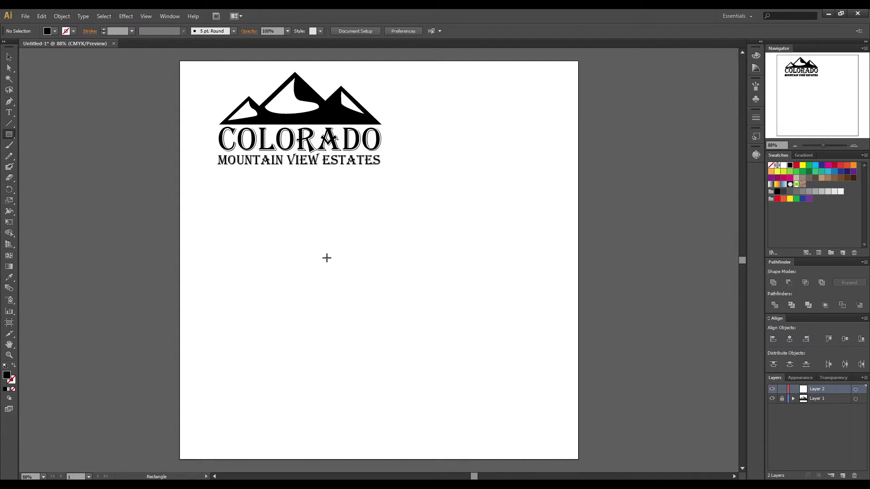
pyautogui.moveTo(327, 258); pyautogui.dragTo(364, 295)
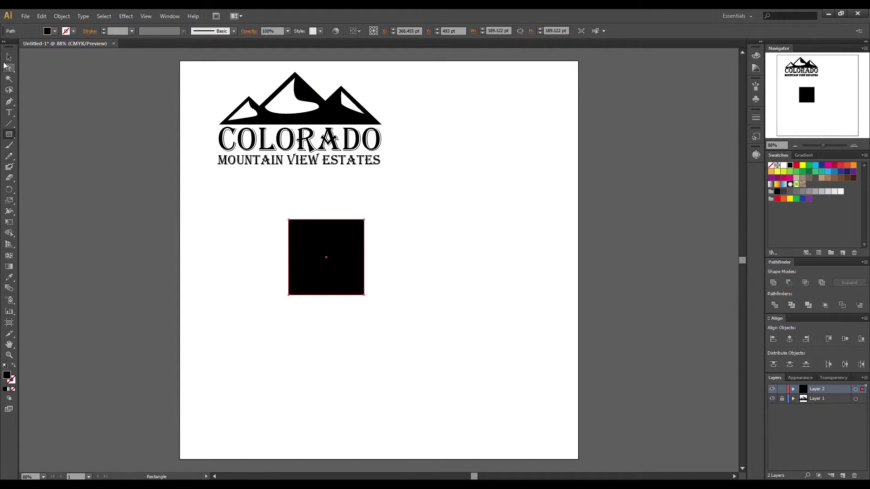
pyautogui.click(10, 57)
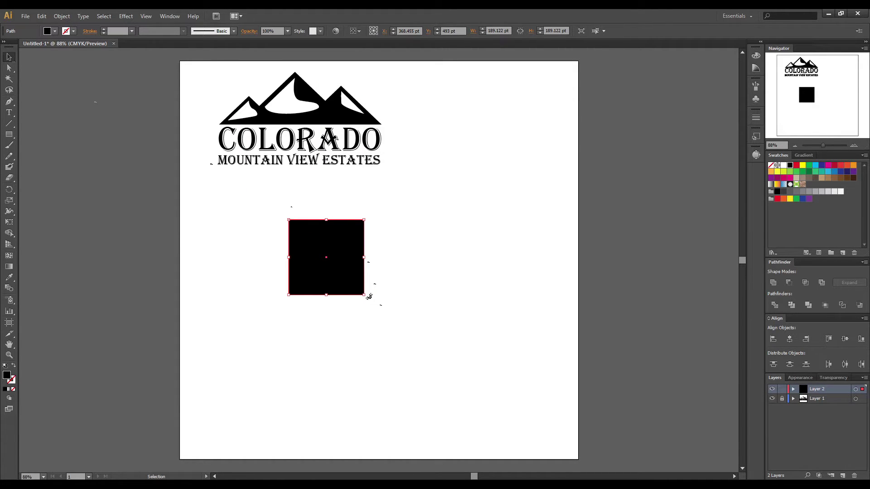
pyautogui.moveTo(370, 297)
pyautogui.mouseDown()
pyautogui.moveTo(326, 305)
pyautogui.moveTo(378, 303)
pyautogui.mouseUp()
pyautogui.moveTo(422, 272); pyautogui.dragTo(448, 275)
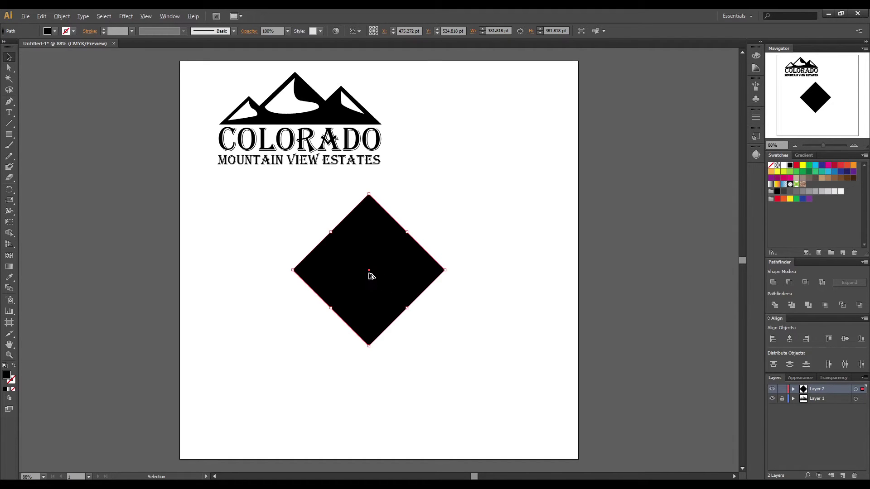
# Alt-drag copies of the diamond to the right and left, making a row of three overlapping diamonds
pyautogui.moveTo(371, 276); pyautogui.dragTo(447, 275)
pyautogui.click(398, 359)
pyautogui.click(374, 269)
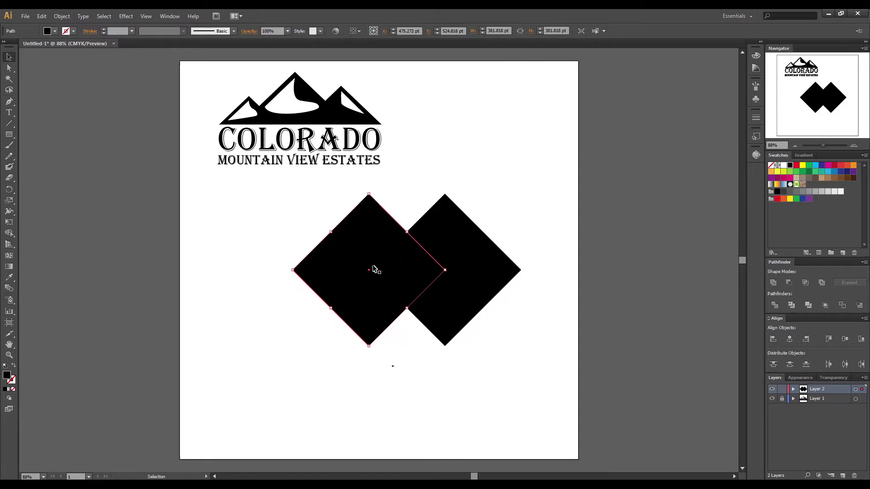
pyautogui.moveTo(355, 274); pyautogui.dragTo(278, 276)
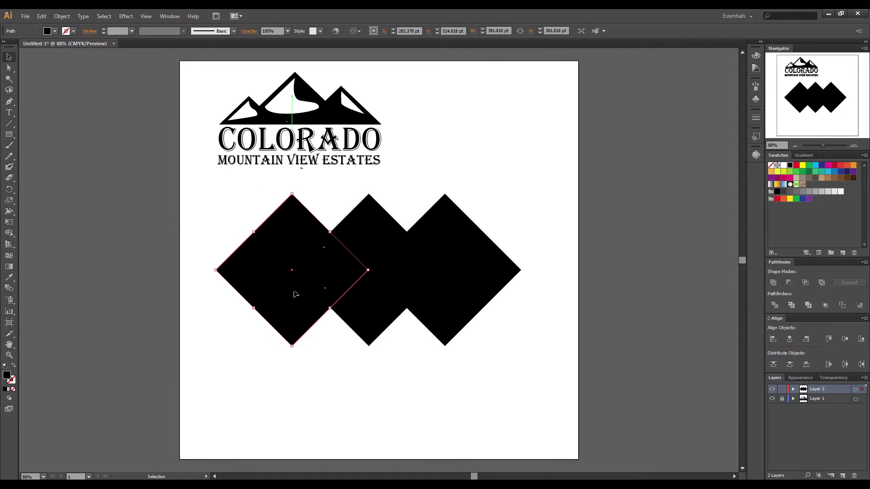
pyautogui.keyDown('shift'); pyautogui.click(442, 271); pyautogui.keyUp('shift')
pyautogui.click(145, 17)
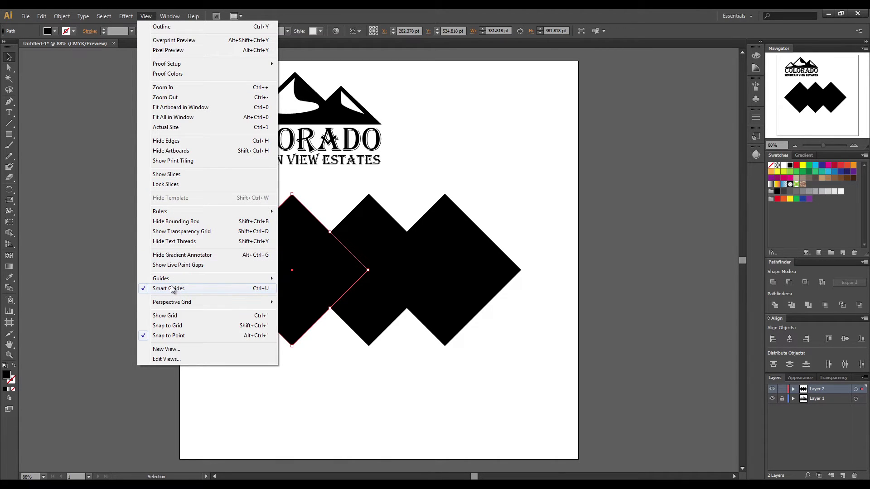
# Nudge the left diamond, then scale both side diamonds down from their top handles
pyautogui.click(378, 383)
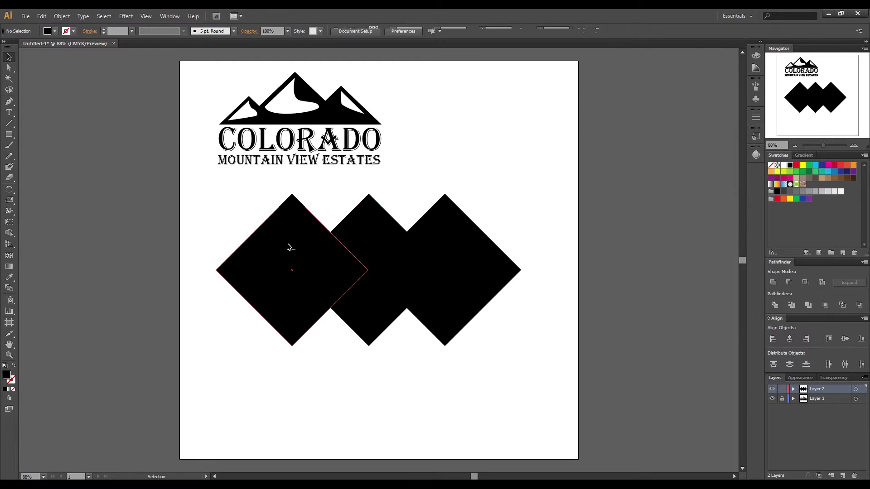
pyautogui.moveTo(286, 248); pyautogui.dragTo(292, 249)
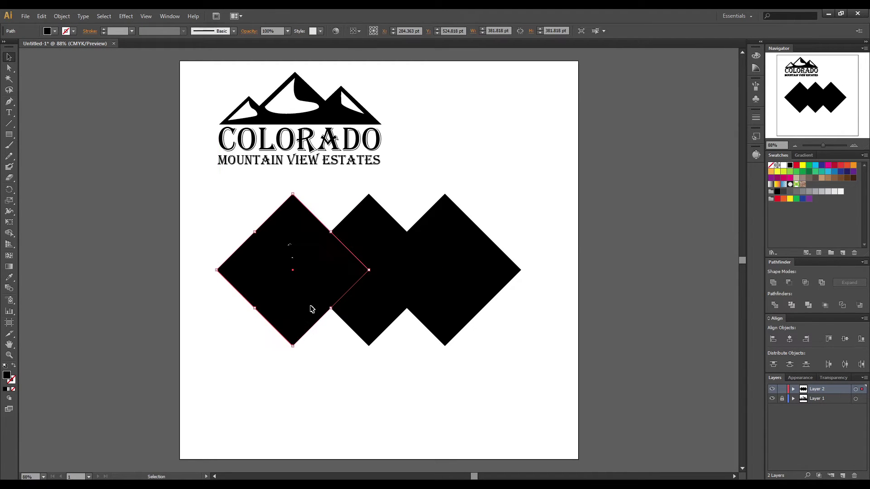
pyautogui.click(318, 369)
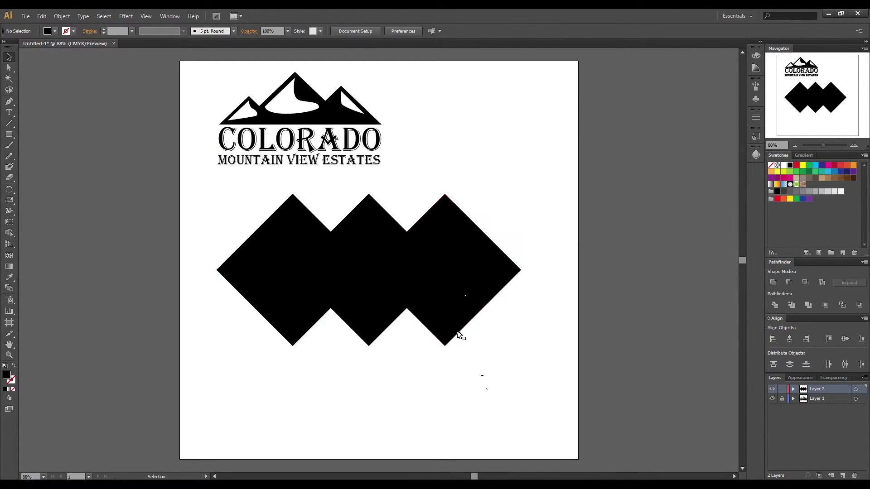
pyautogui.click(297, 276)
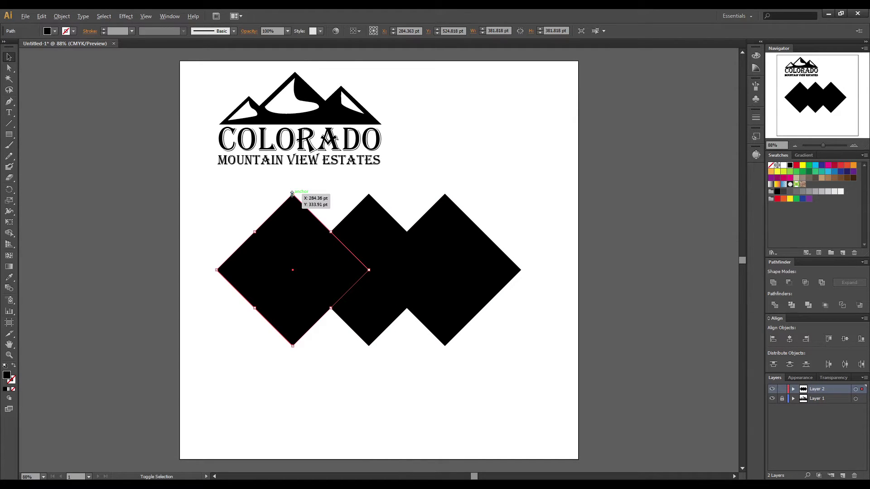
pyautogui.moveTo(293, 194); pyautogui.dragTo(292, 234)
pyautogui.click(457, 276)
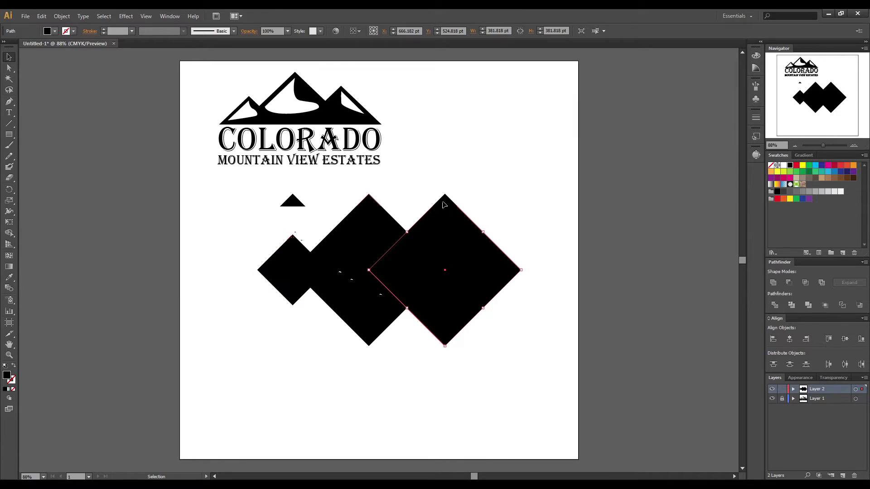
pyautogui.moveTo(445, 195); pyautogui.dragTo(450, 213)
pyautogui.click(508, 217)
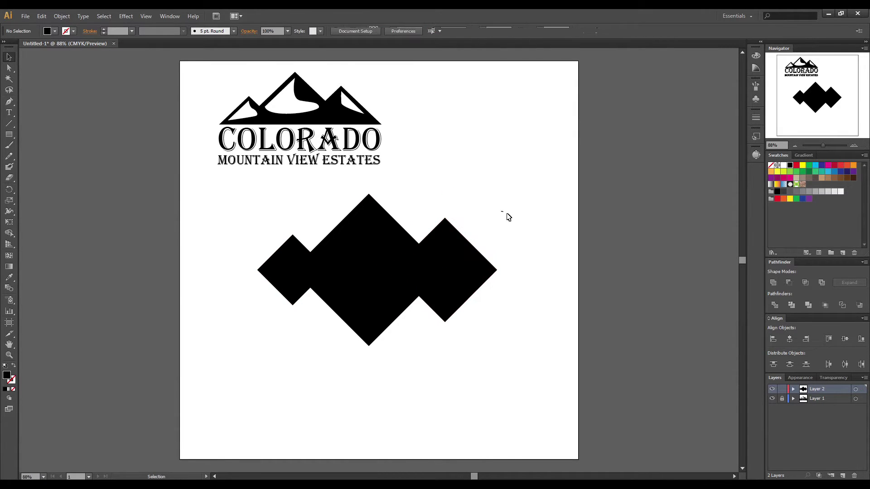
pyautogui.moveTo(522, 402); pyautogui.dragTo(216, 190)
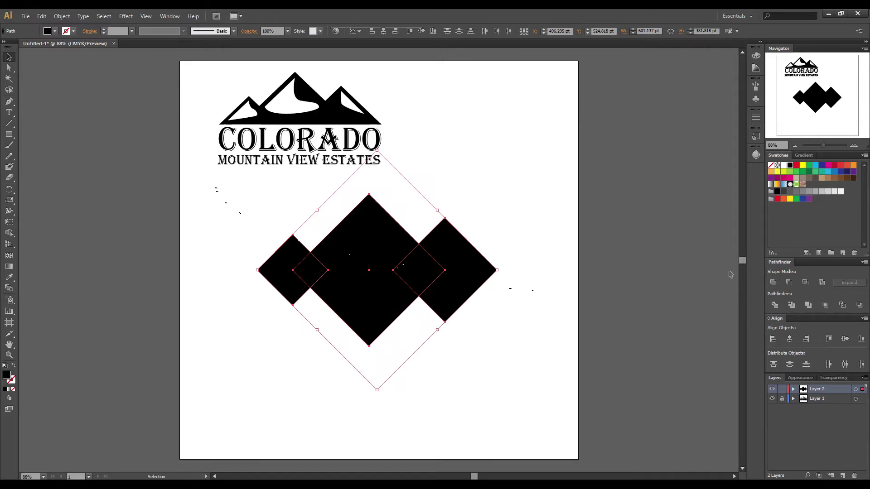
# Unite the three selected diamonds in Pathfinder into one black path
pyautogui.click(773, 283)
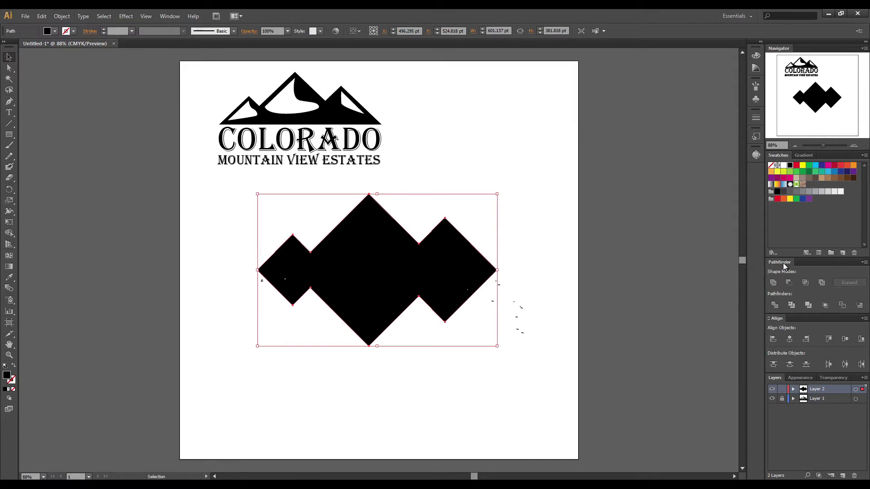
pyautogui.click(167, 17)
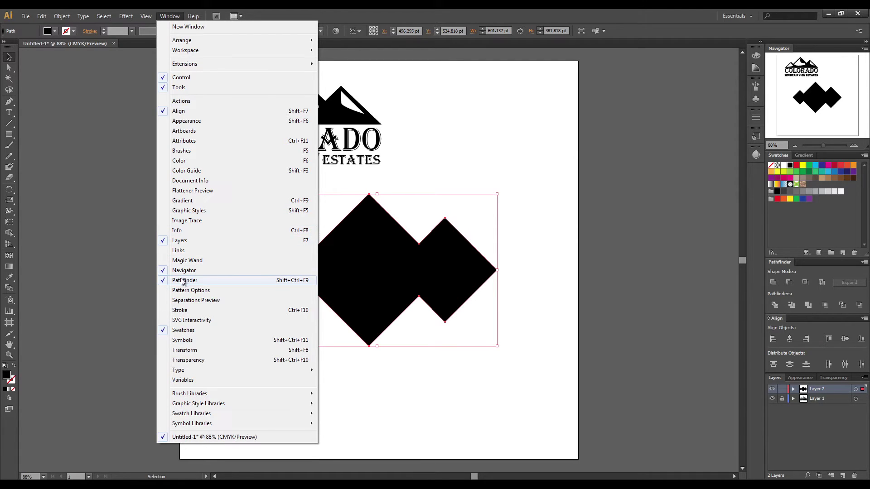
pyautogui.click(451, 393)
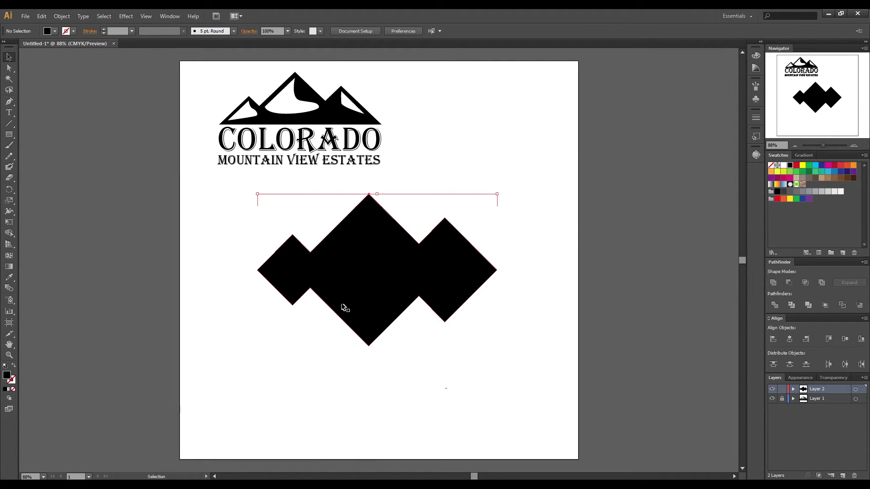
# Cover the lower half with a rectangle aligned to the side corners and subtract it with Minus Front
pyautogui.click(9, 135)
pyautogui.moveTo(212, 281); pyautogui.dragTo(539, 396)
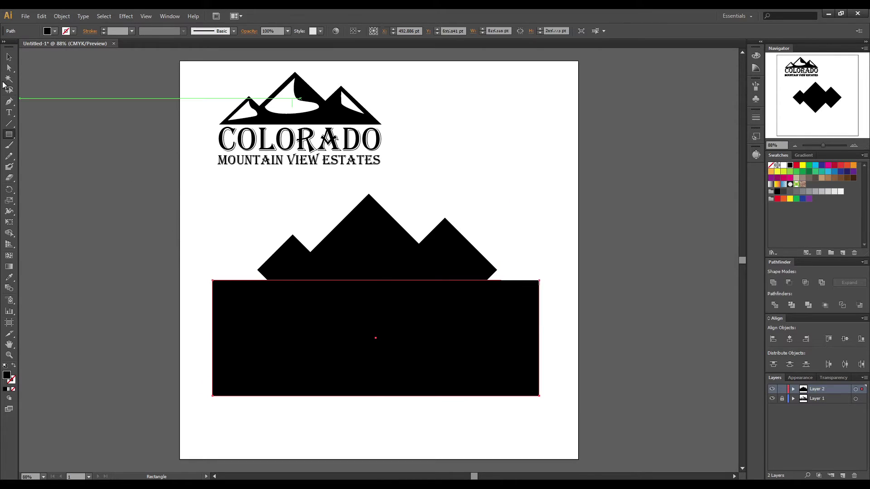
pyautogui.click(7, 56)
pyautogui.moveTo(386, 306); pyautogui.dragTo(385, 296)
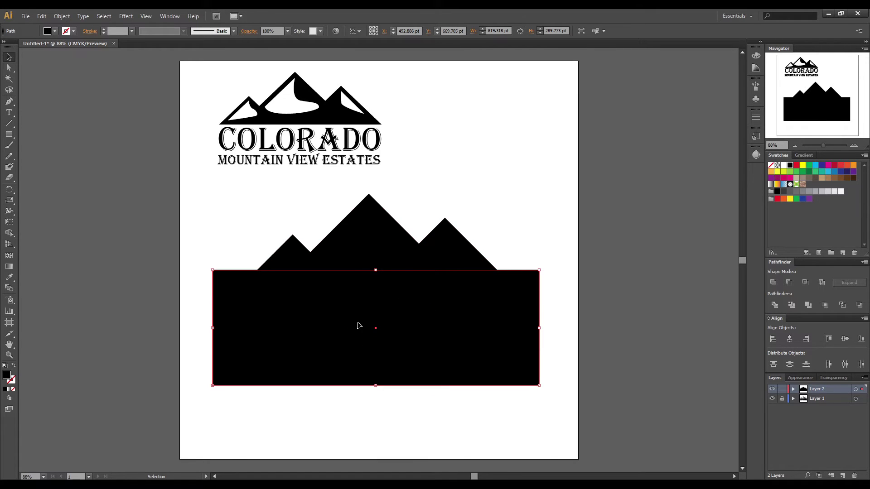
pyautogui.keyDown('shift'); pyautogui.click(378, 237); pyautogui.keyUp('shift')
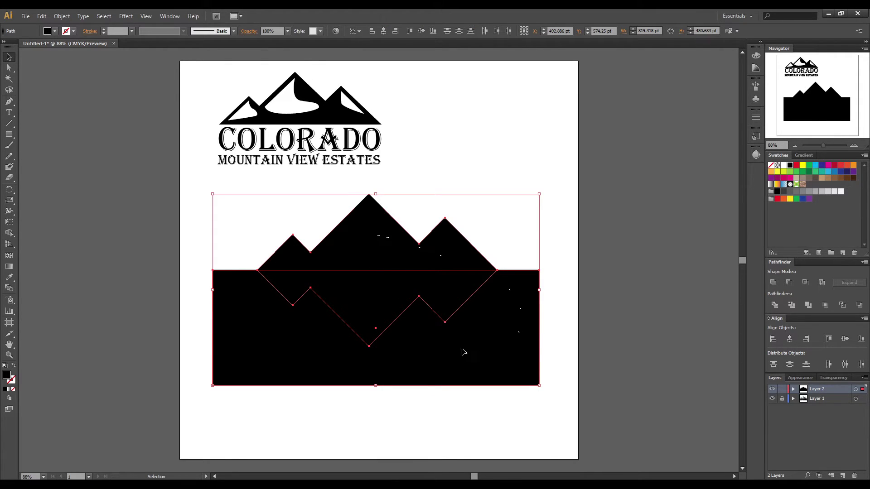
pyautogui.click(789, 286)
pyautogui.click(487, 303)
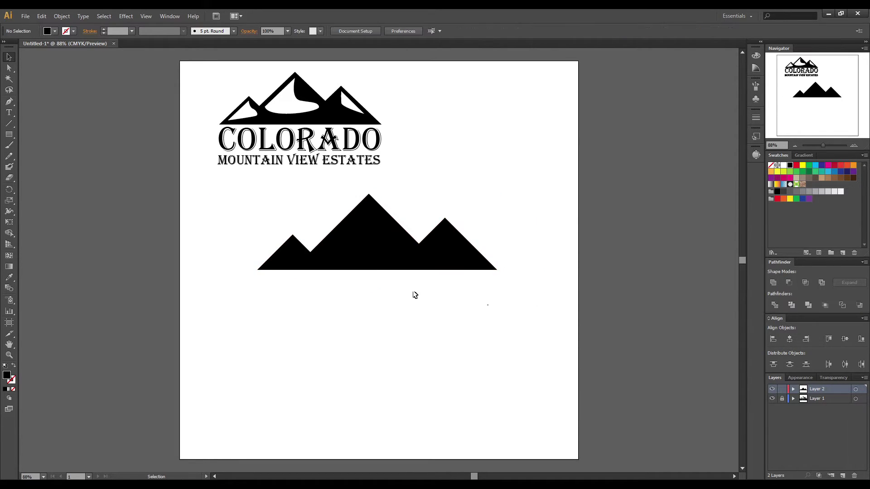
# Set up the Pen tool with no fill and a white 2 pt stroke, zoomed to 100%
pyautogui.click(9, 101)
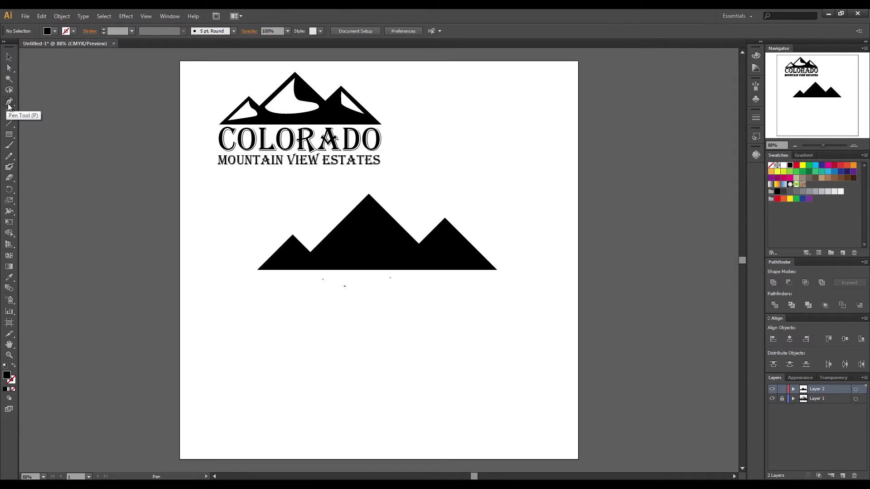
pyautogui.click(54, 31)
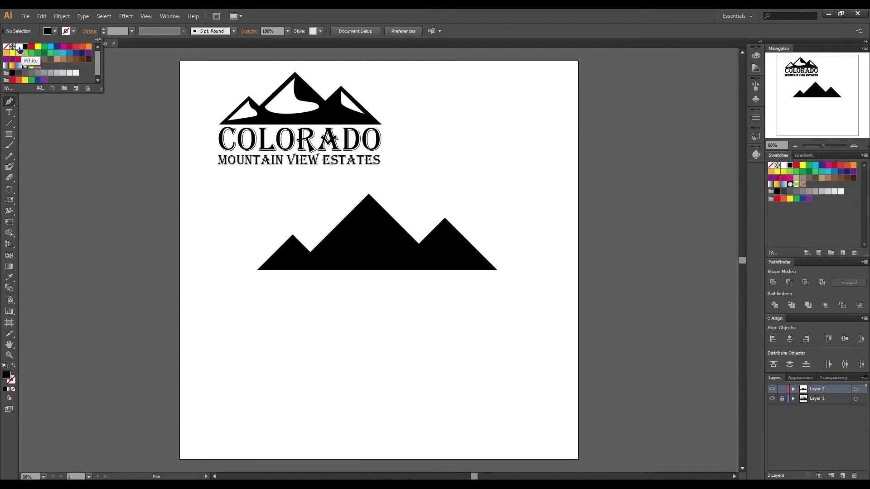
pyautogui.click(19, 47)
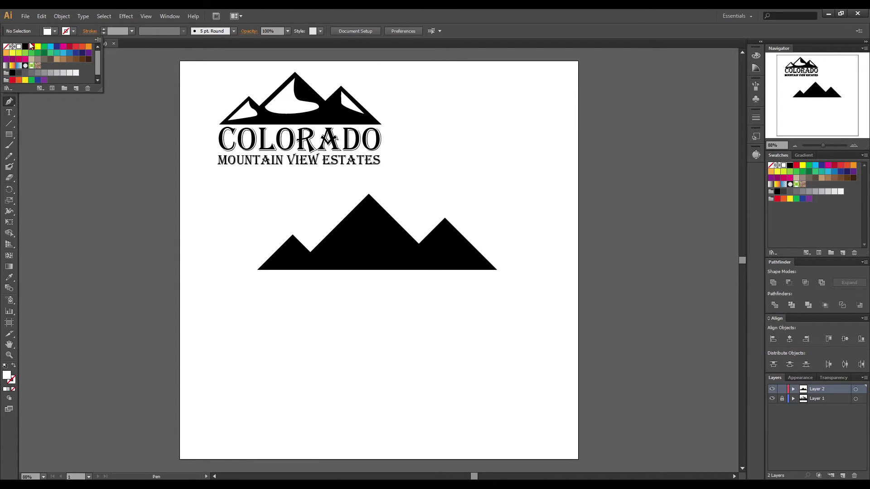
pyautogui.click(6, 46)
pyautogui.click(69, 33)
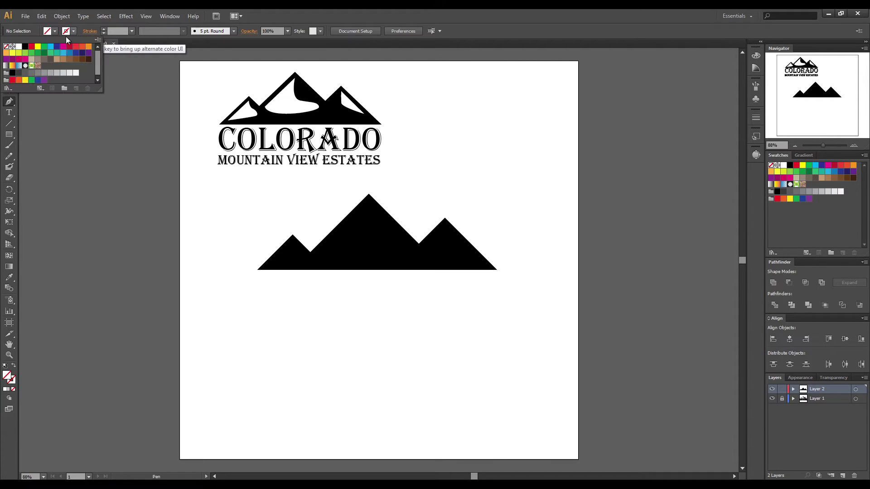
pyautogui.click(19, 46)
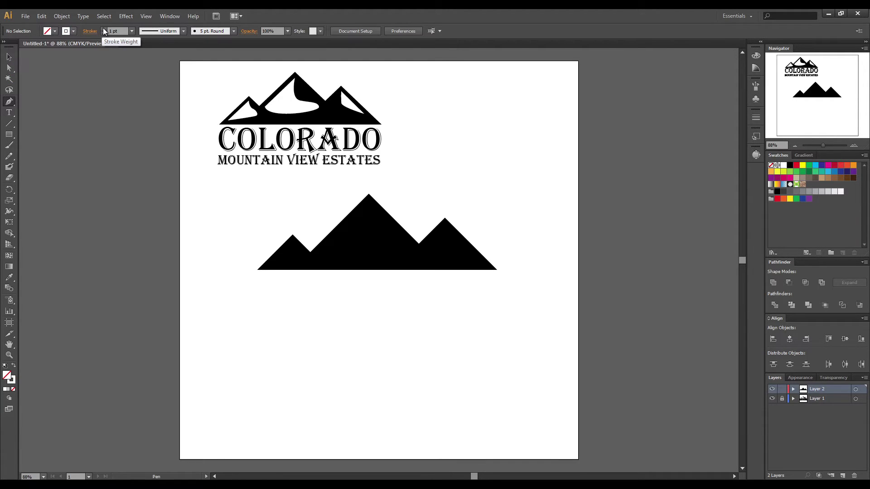
pyautogui.click(103, 29)
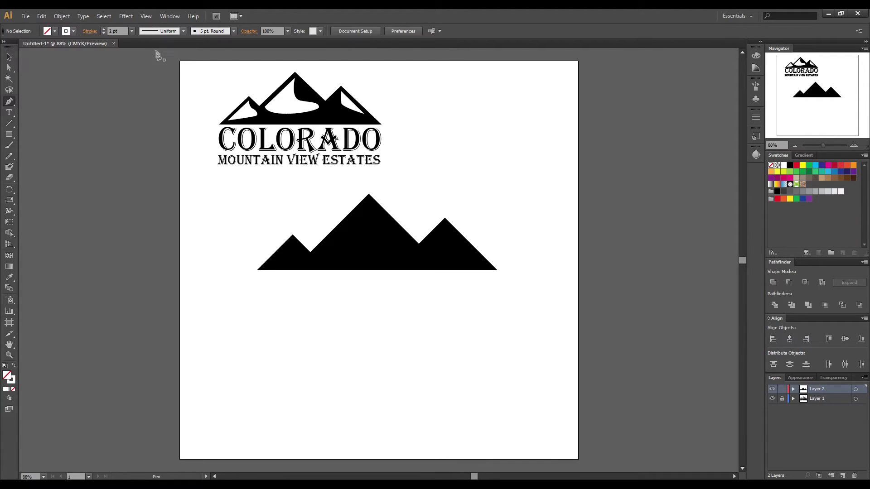
pyautogui.click(855, 145)
pyautogui.scroll(1, 498, 135)
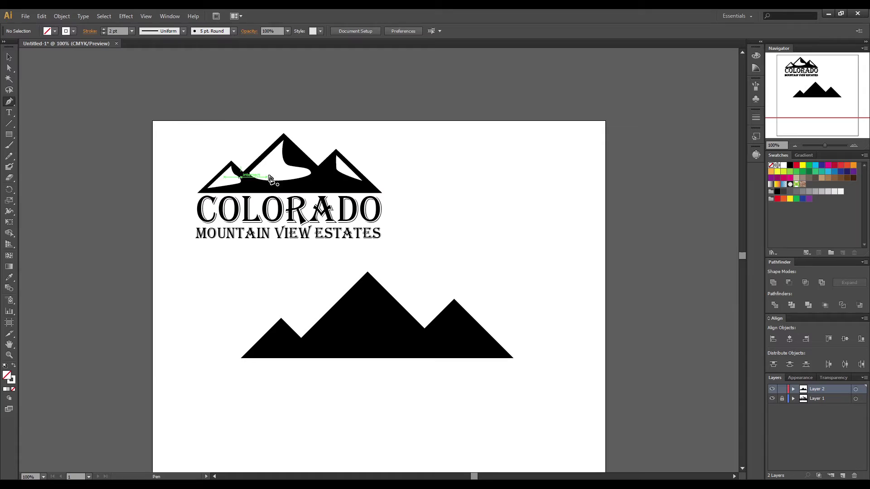
# Draw a closed highlight path on the small left peak
pyautogui.click(252, 351)
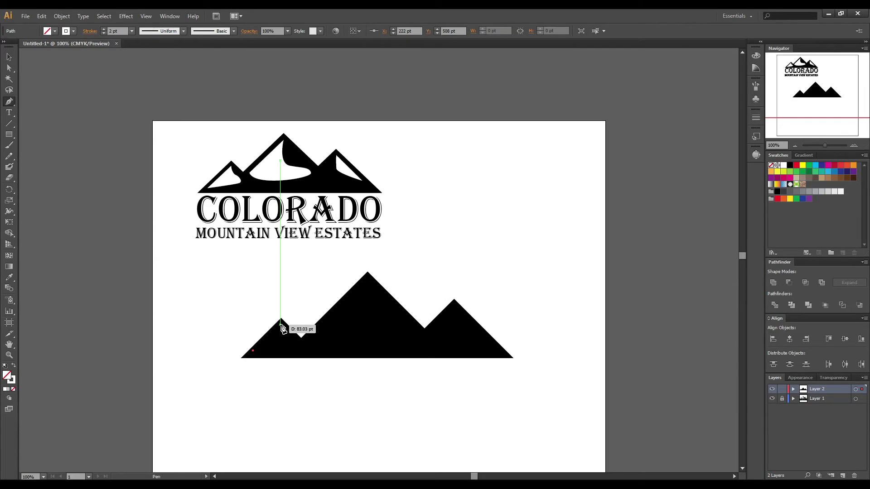
pyautogui.click(281, 325)
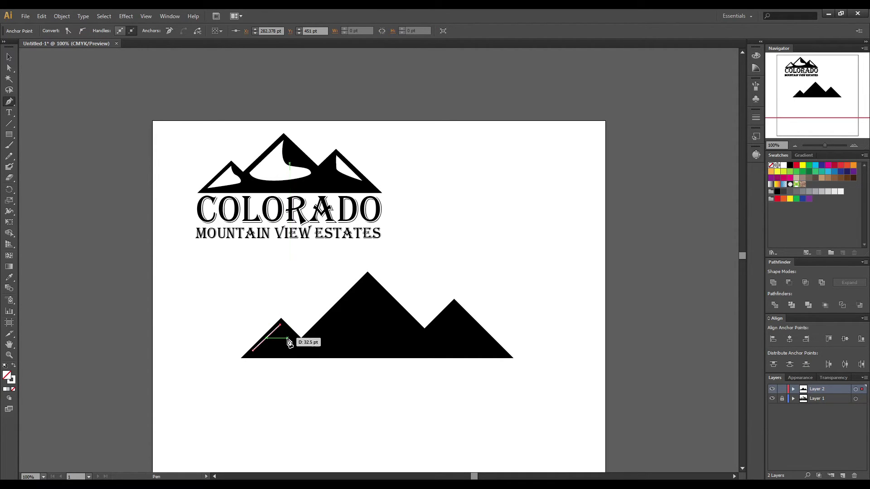
pyautogui.moveTo(280, 343); pyautogui.dragTo(286, 342)
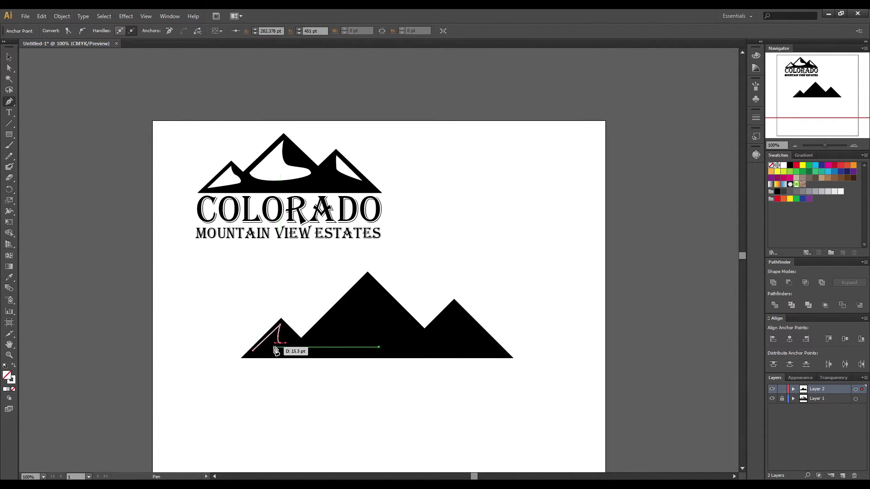
pyautogui.click(254, 354)
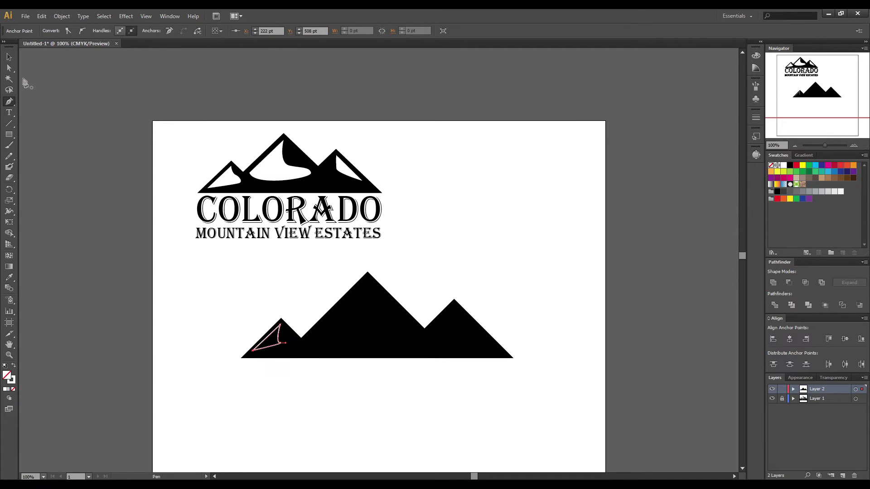
# Give the left-peak highlight no stroke and a white fill
pyautogui.click(9, 56)
pyautogui.click(282, 361)
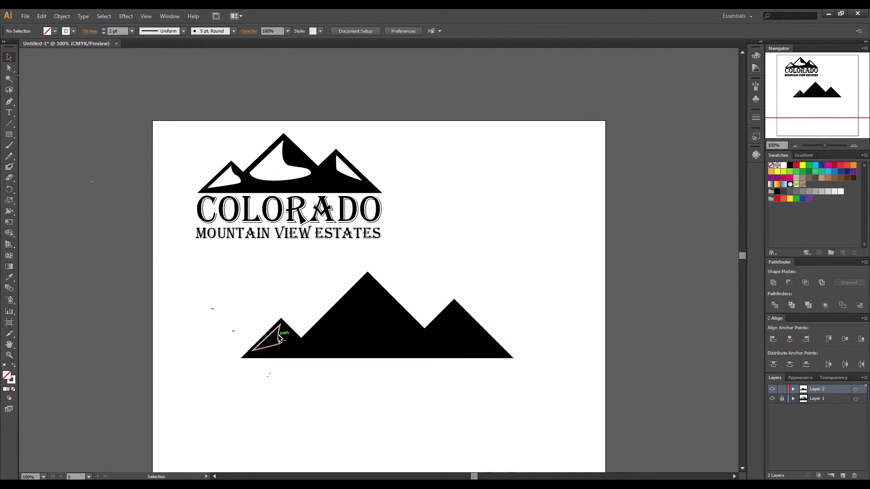
pyautogui.click(280, 339)
pyautogui.click(70, 31)
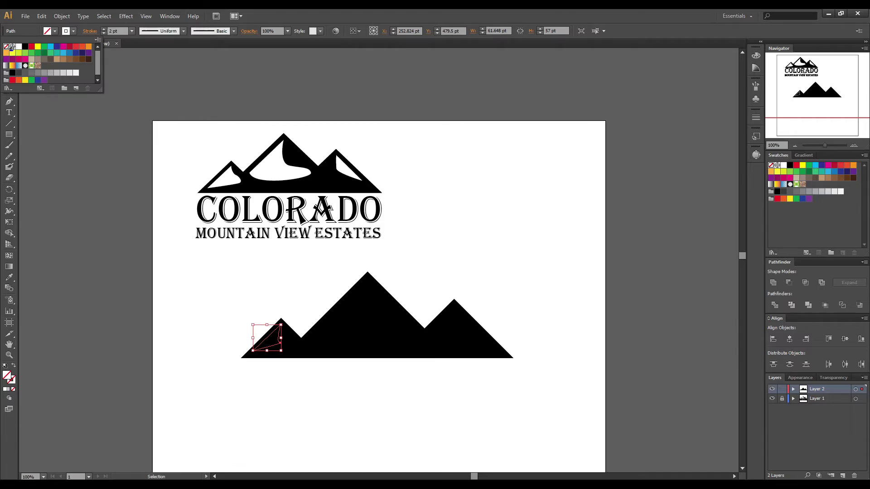
pyautogui.click(6, 47)
pyautogui.click(67, 31)
pyautogui.click(19, 46)
pyautogui.click(200, 252)
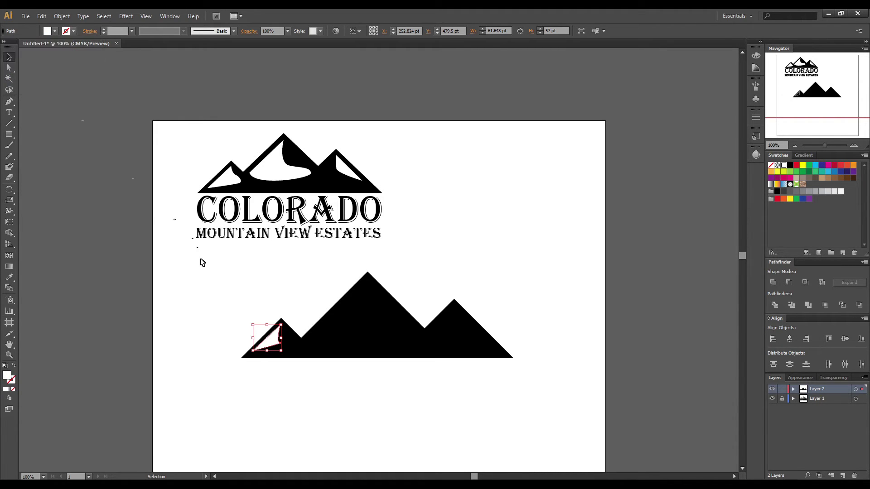
pyautogui.click(200, 252)
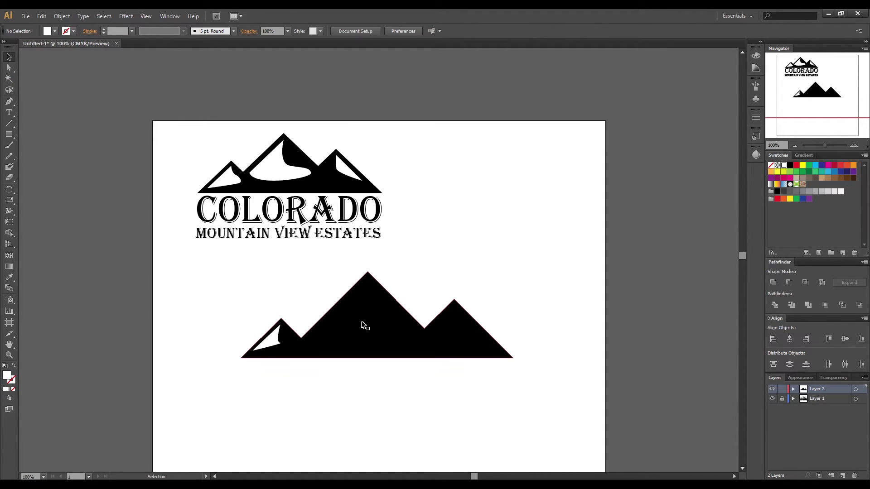
# Draw a wavy-edged snow shape from the tall peak's tip down its left slope
pyautogui.click(9, 101)
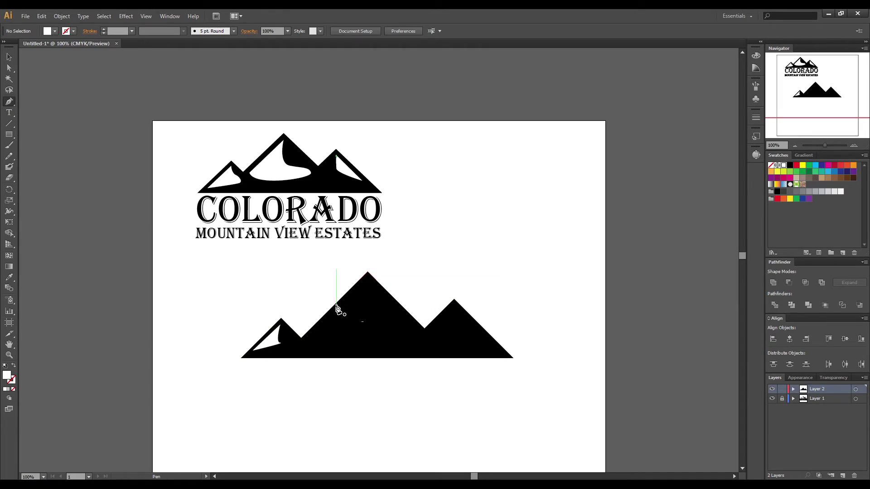
pyautogui.click(367, 279)
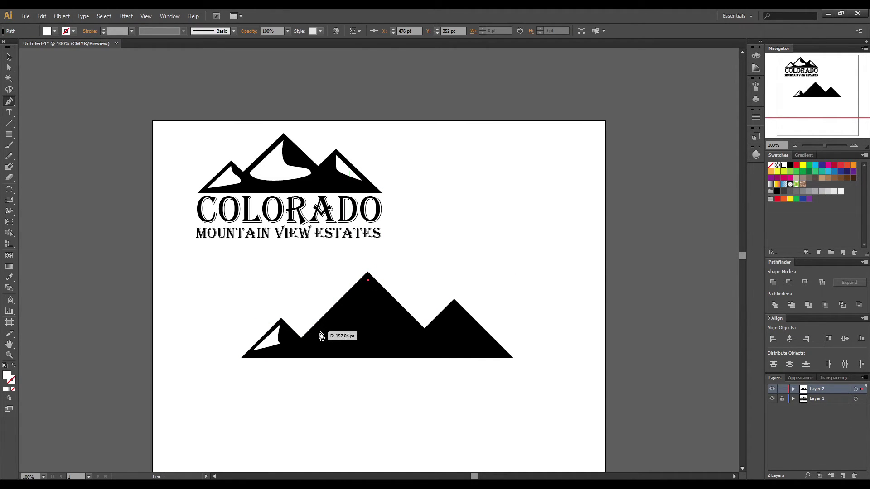
pyautogui.click(315, 335)
pyautogui.click(335, 335)
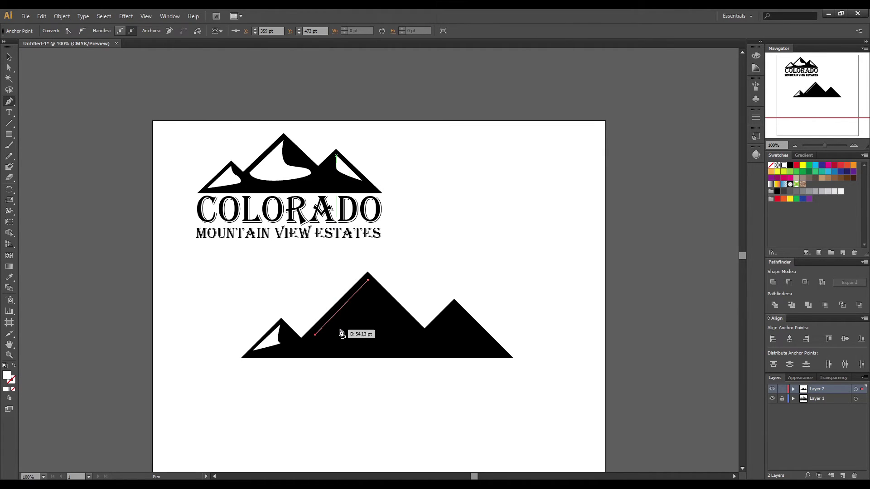
pyautogui.click(346, 319)
pyautogui.click(378, 320)
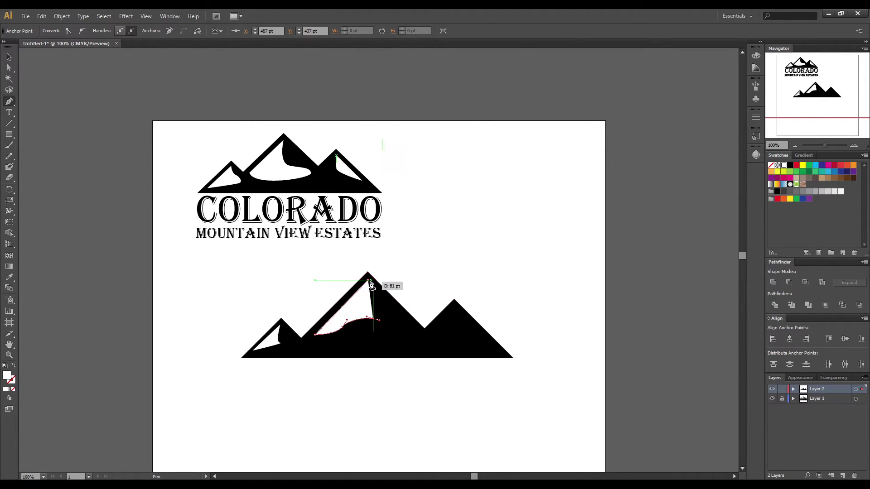
pyautogui.click(368, 280)
pyautogui.click(8, 57)
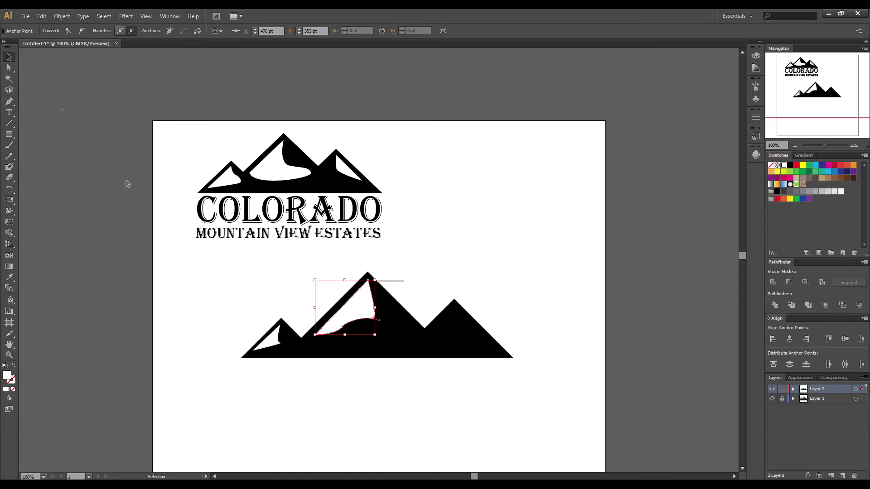
pyautogui.click(392, 385)
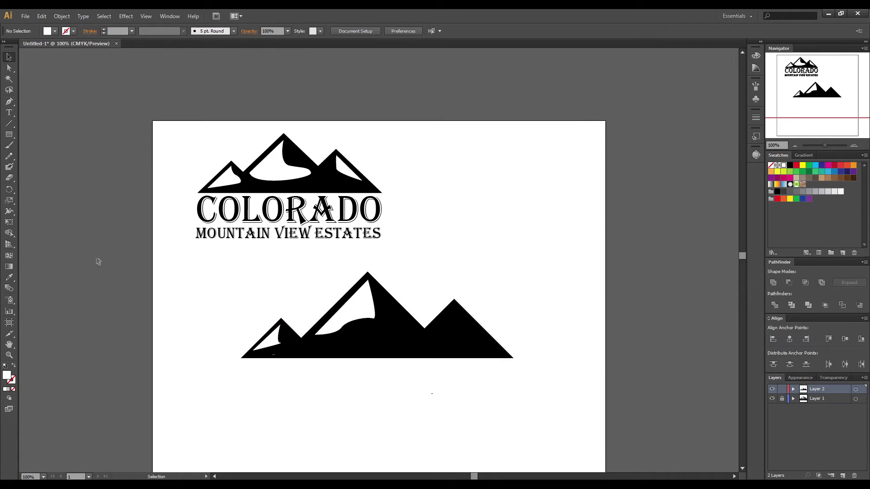
# Add a thin triangular highlight below the tall peak's tip along the right slope
pyautogui.click(8, 102)
pyautogui.click(377, 287)
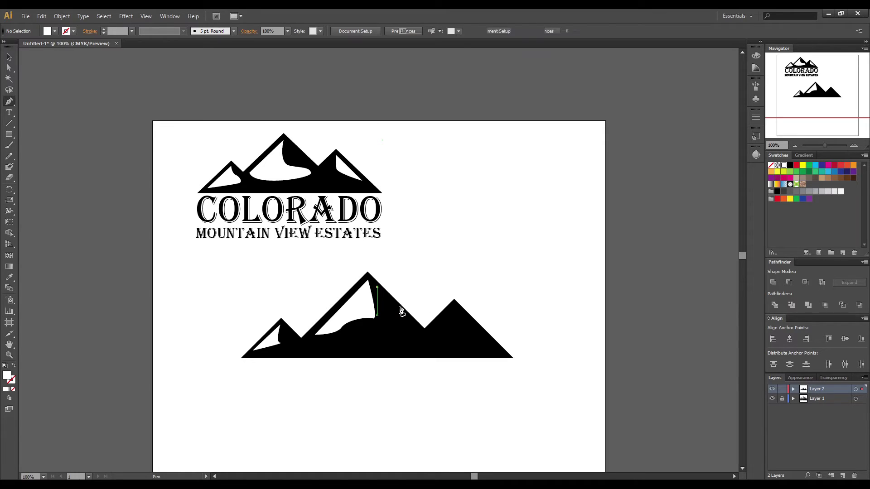
pyautogui.click(417, 327)
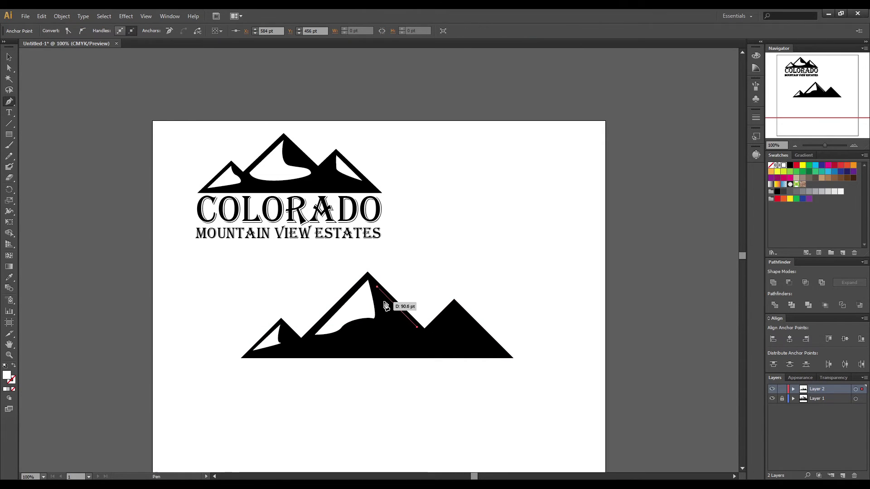
pyautogui.click(378, 288)
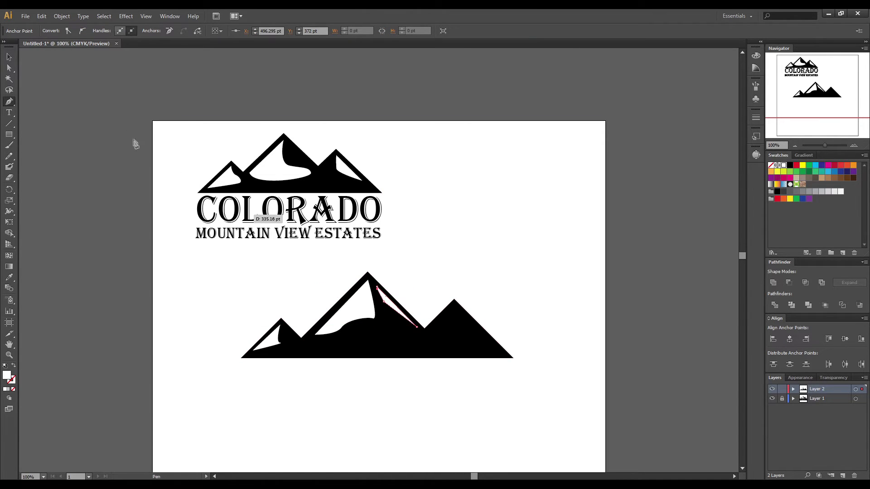
pyautogui.click(9, 56)
pyautogui.click(348, 349)
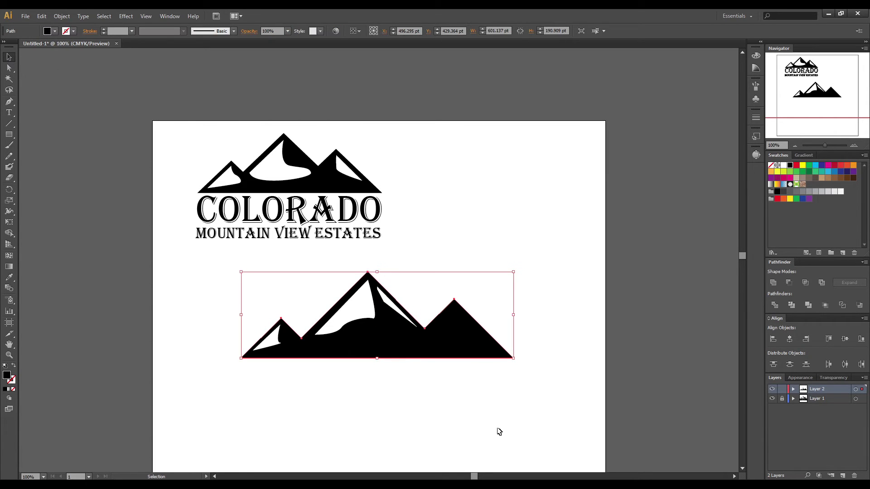
pyautogui.click(498, 432)
# Draw a curved highlight on the right peak and fill it white
pyautogui.click(9, 101)
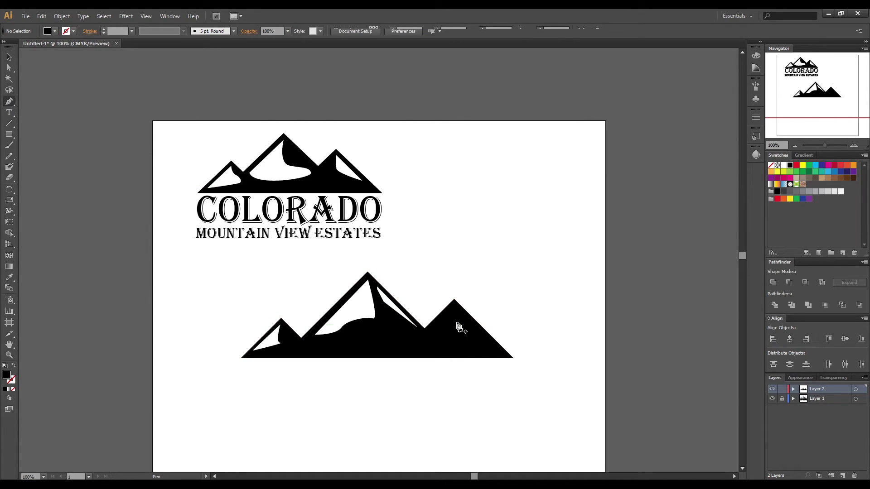
pyautogui.moveTo(450, 325); pyautogui.dragTo(453, 307)
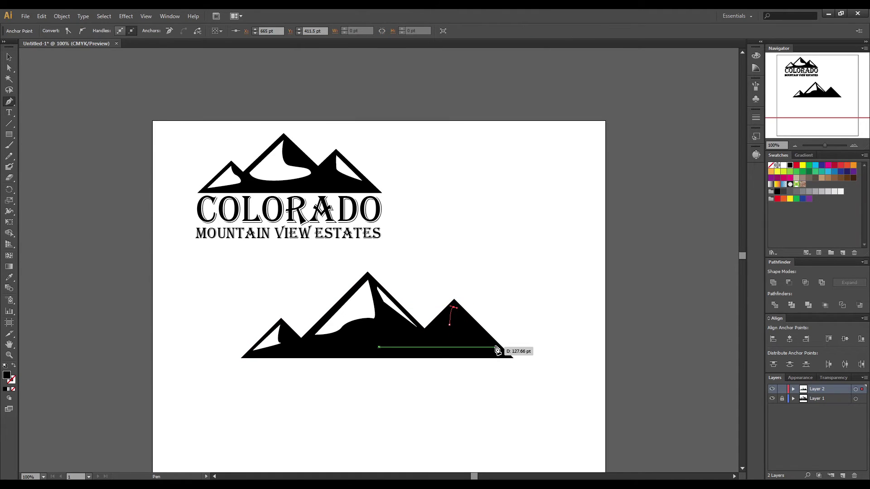
pyautogui.moveTo(492, 346); pyautogui.dragTo(451, 331)
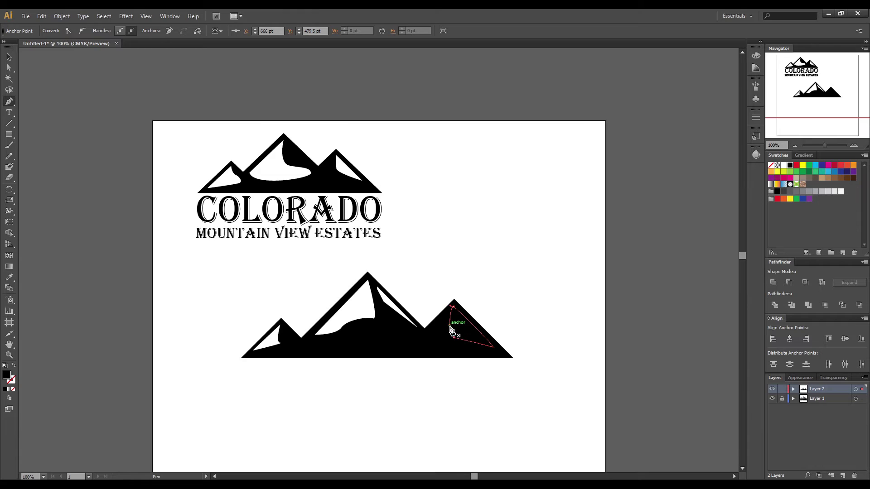
pyautogui.click(8, 57)
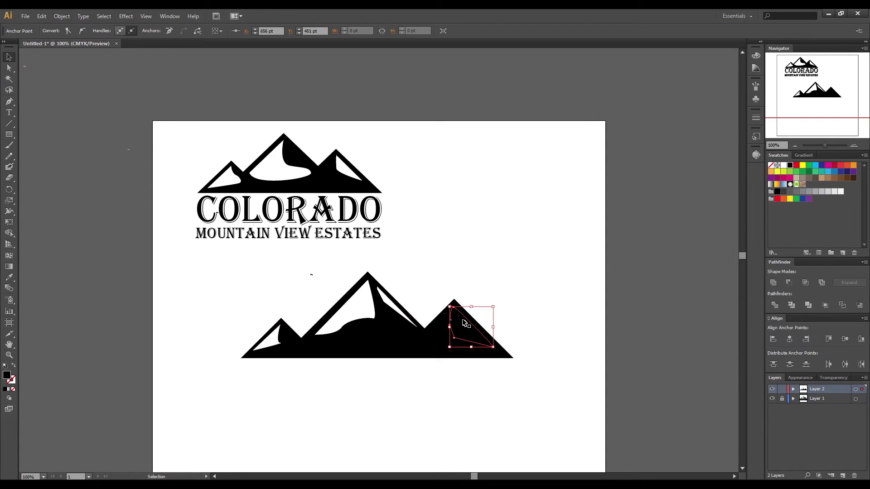
pyautogui.click(54, 30)
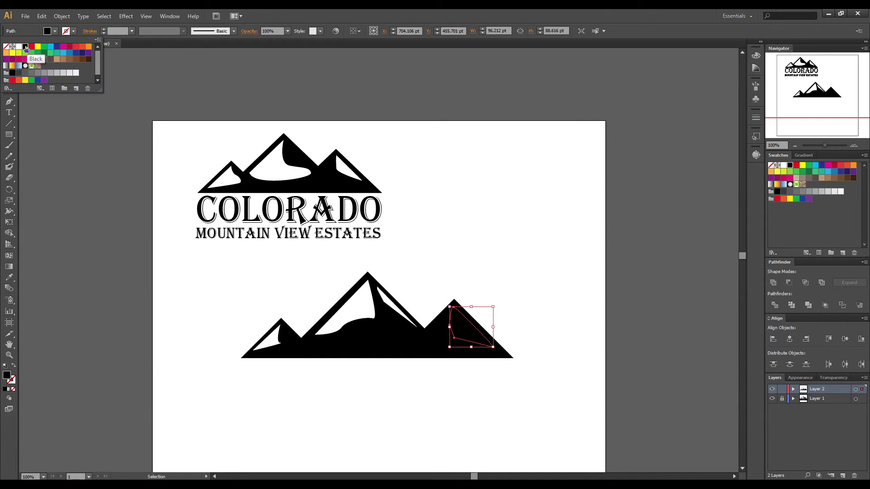
pyautogui.click(20, 47)
pyautogui.click(411, 390)
pyautogui.click(198, 303)
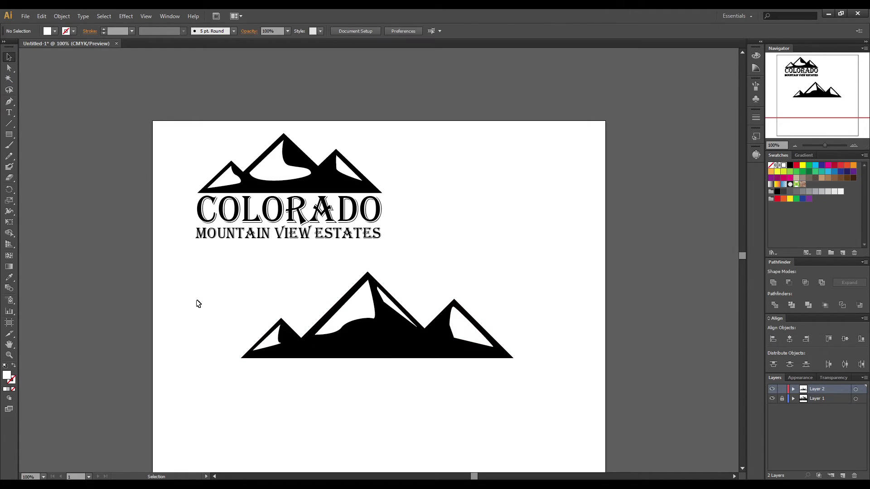
# With Direct Selection, select and delete part of the right peak's snow patch
pyautogui.click(9, 68)
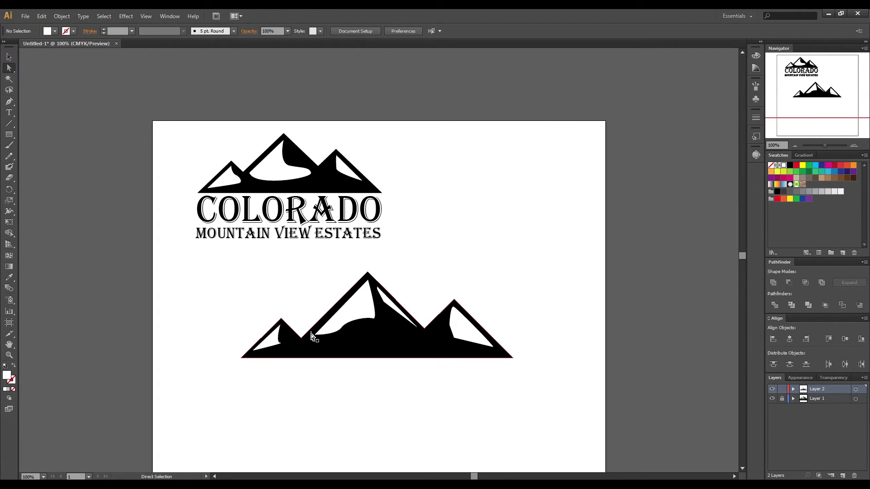
pyautogui.click(390, 305)
pyautogui.press('Delete')
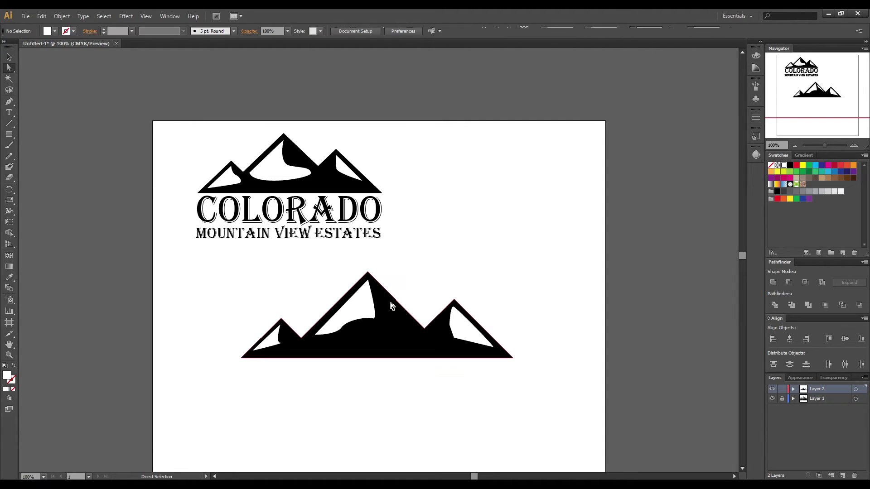
# Convert the snow patch's lower-left anchor to smooth and adjust its curve
pyautogui.click(454, 341)
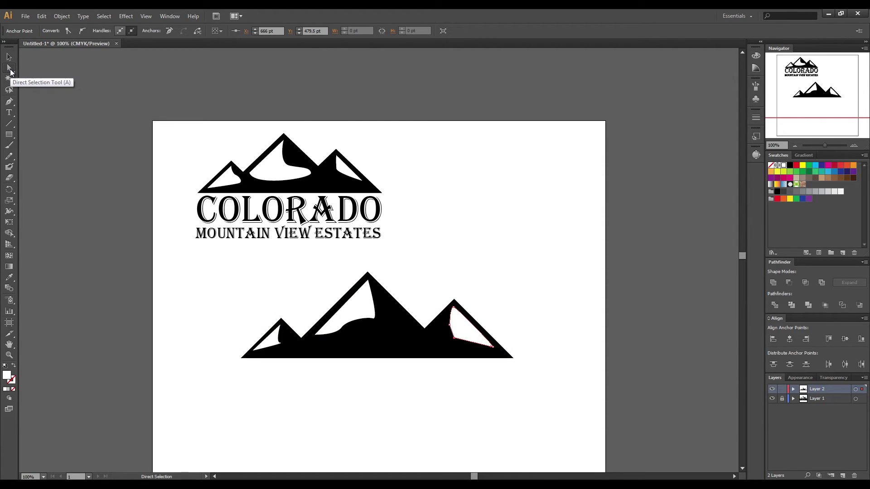
pyautogui.click(455, 339)
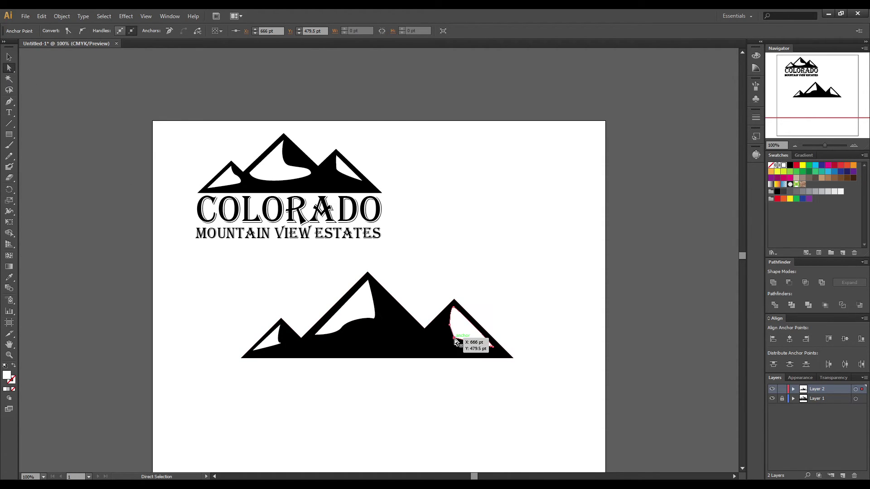
pyautogui.click(82, 31)
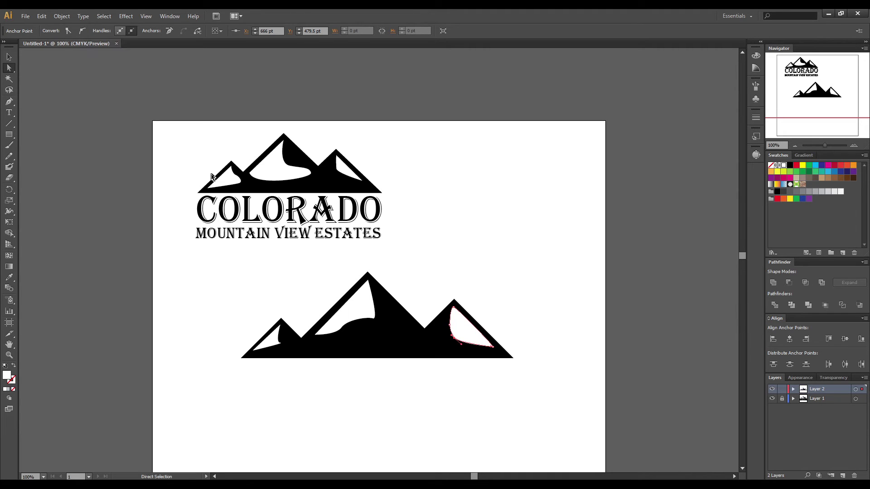
pyautogui.click(469, 415)
pyautogui.click(451, 325)
pyautogui.click(398, 349)
pyautogui.click(483, 398)
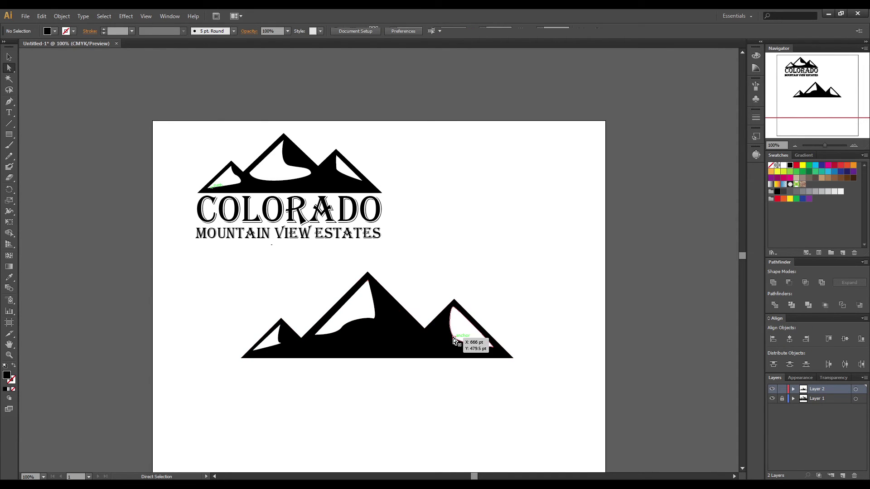
pyautogui.moveTo(453, 340); pyautogui.dragTo(454, 340)
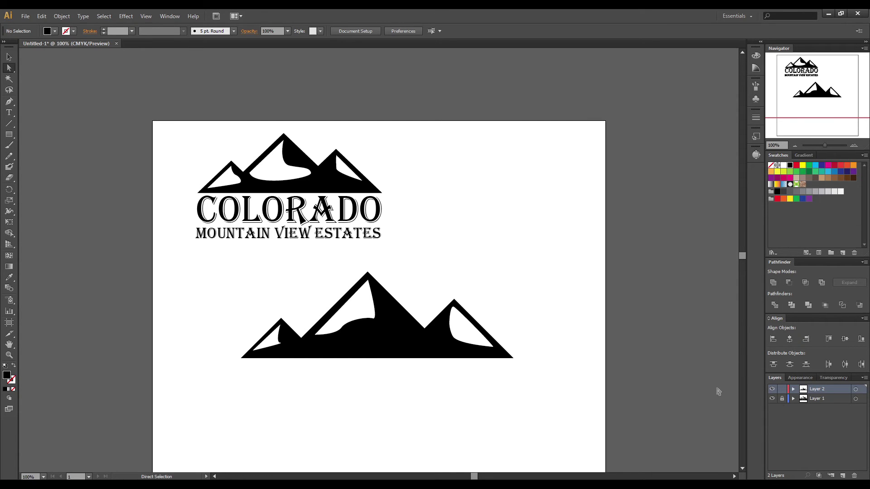
# Type Colorado below the mountains on Layer 2 and set it in Algerian
pyautogui.click(323, 214)
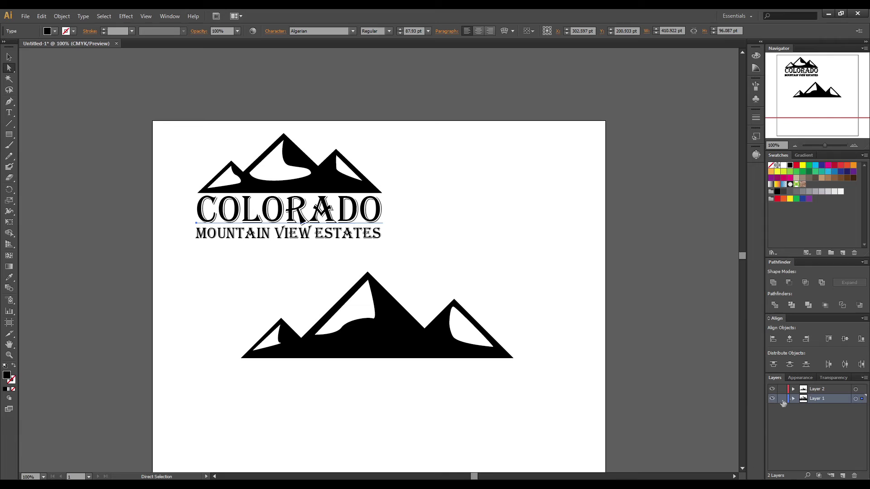
pyautogui.click(9, 112)
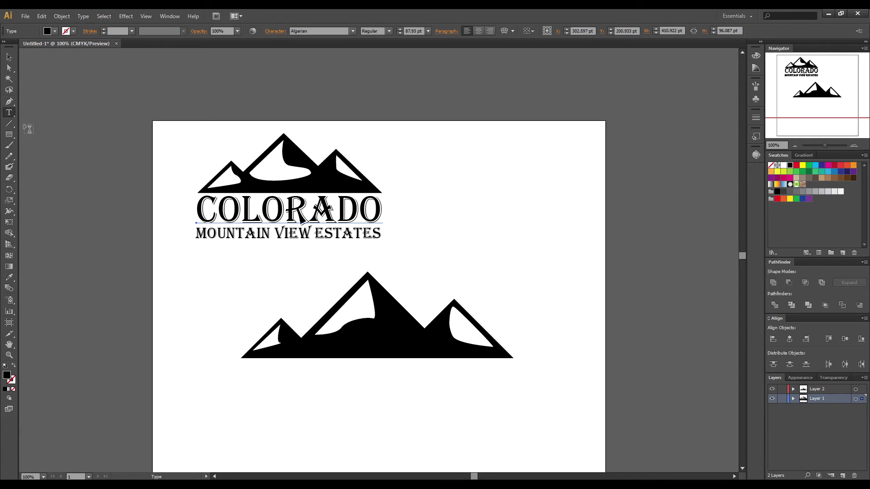
pyautogui.click(823, 389)
pyautogui.click(282, 388)
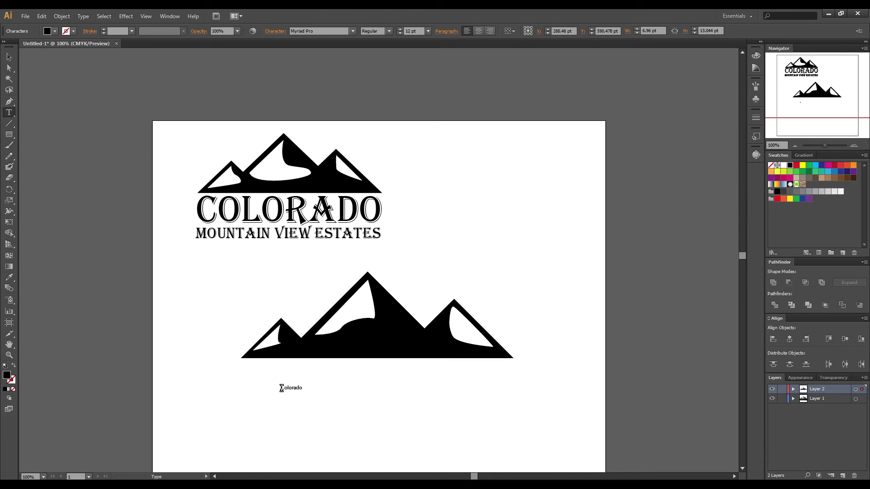
pyautogui.moveTo(309, 386); pyautogui.dragTo(247, 376)
pyautogui.click(316, 32)
pyautogui.write('Ag')
pyautogui.press('Return')
# Scale COLORADO to 92.73 pt so it spans the mountain base, undoing an over-wide stretch
pyautogui.click(9, 57)
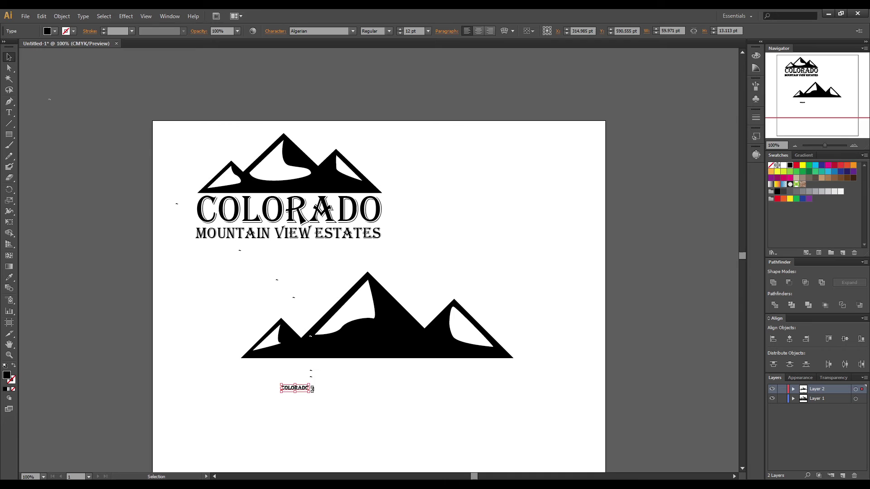
pyautogui.moveTo(311, 385); pyautogui.dragTo(514, 379)
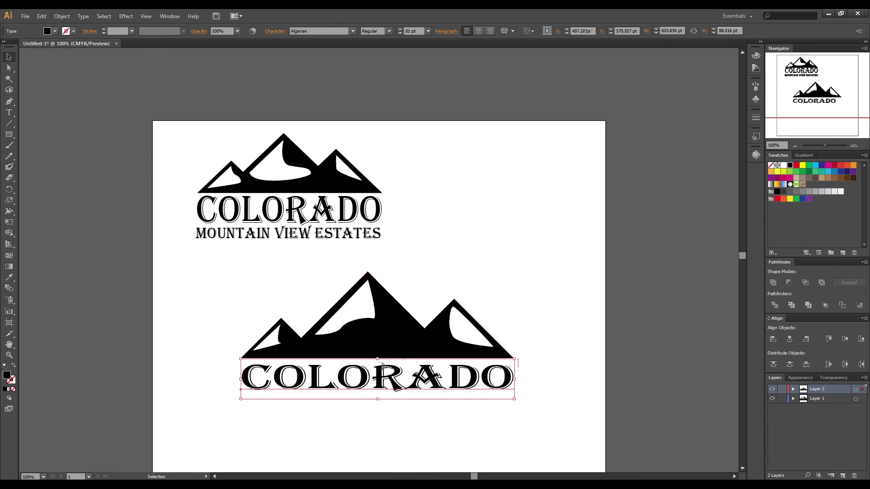
pyautogui.moveTo(378, 358); pyautogui.dragTo(393, 376)
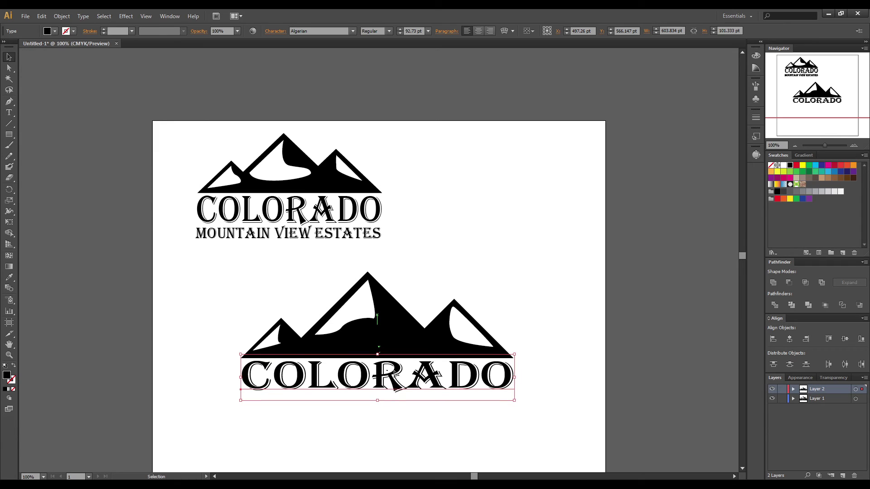
pyautogui.click(554, 345)
pyautogui.click(399, 378)
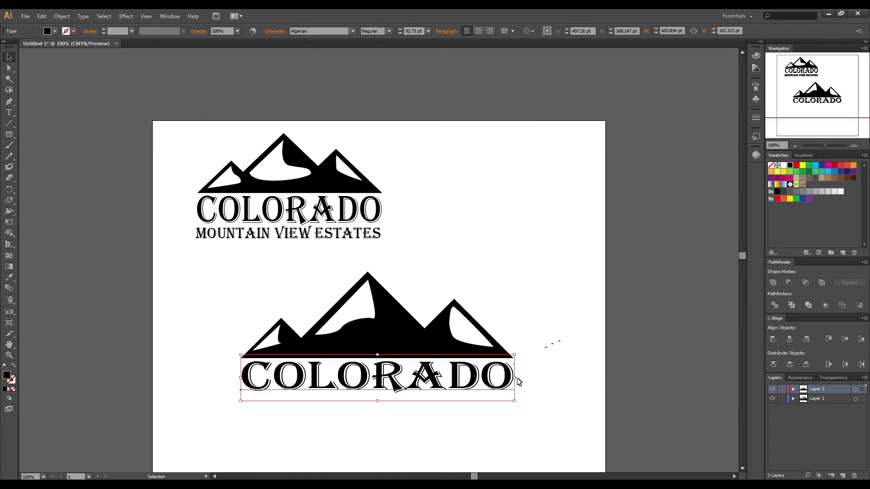
pyautogui.moveTo(518, 379); pyautogui.dragTo(581, 379)
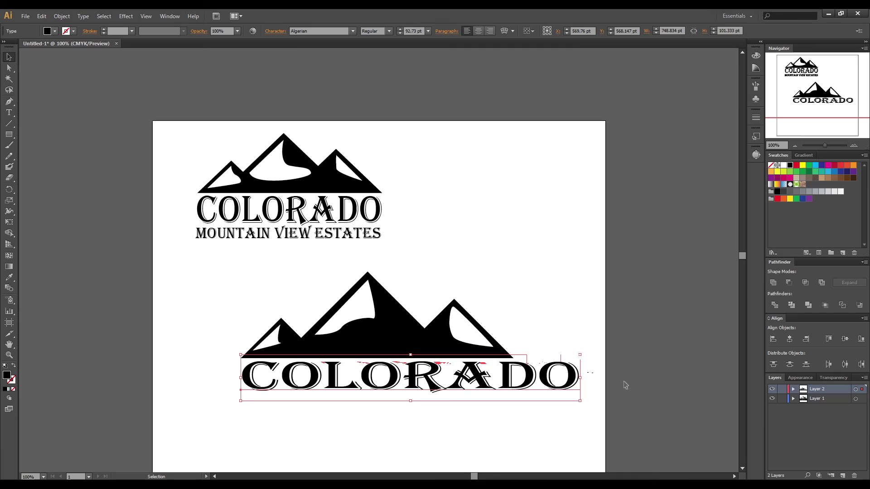
pyautogui.hotkey('ctrl', 'z')
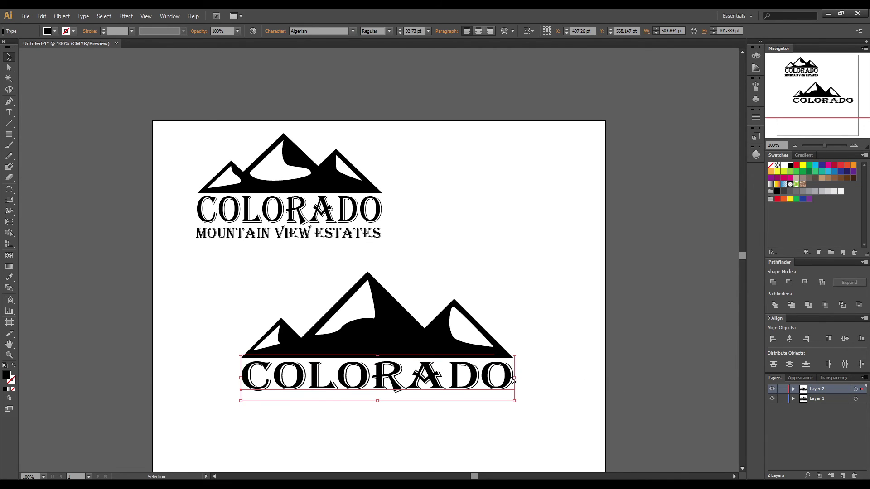
pyautogui.moveTo(517, 377); pyautogui.dragTo(519, 377)
pyautogui.click(495, 402)
pyautogui.click(489, 386)
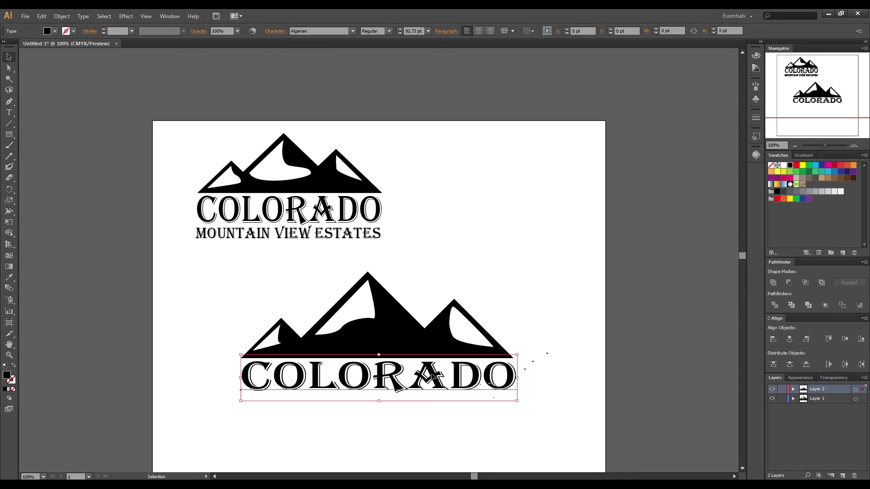
pyautogui.click(549, 314)
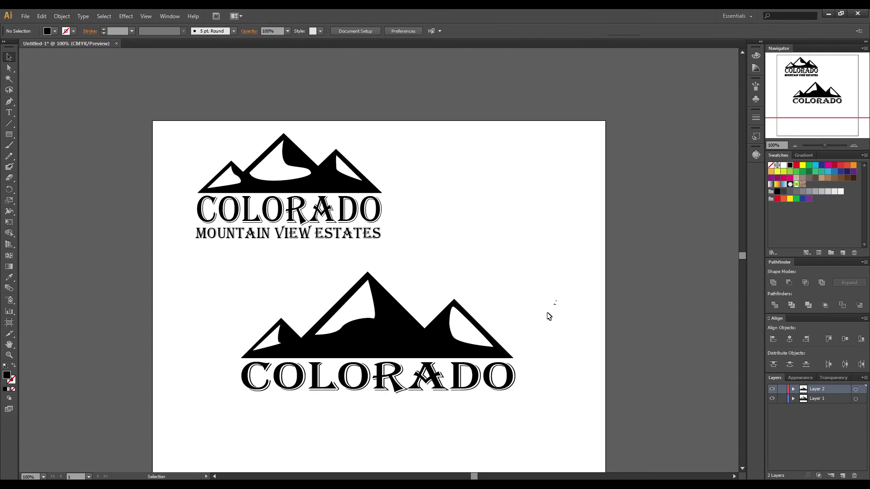
pyautogui.click(239, 238)
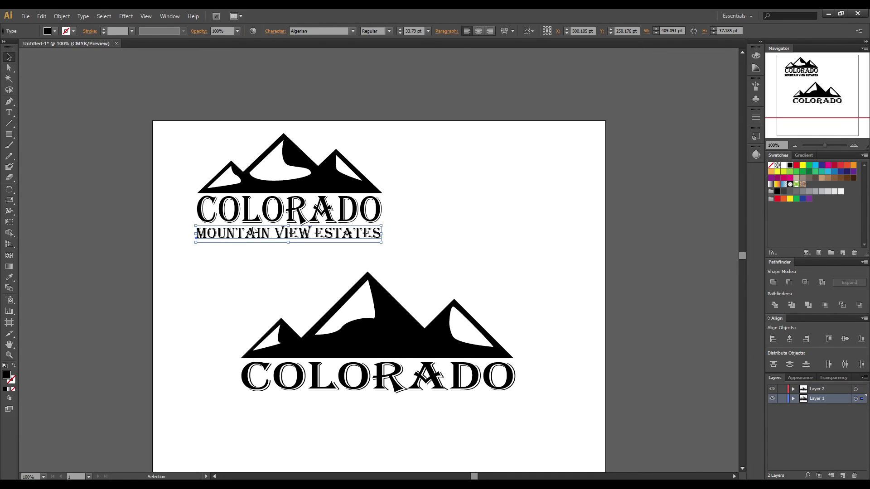
pyautogui.click(562, 344)
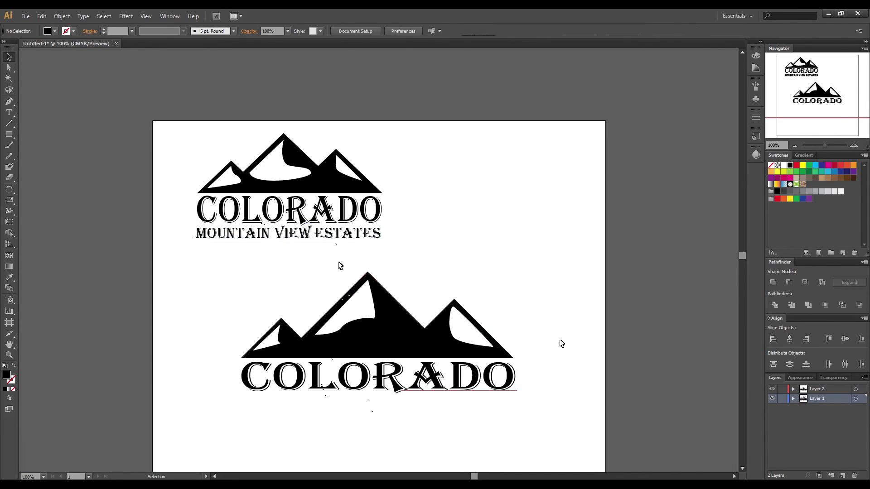
pyautogui.click(511, 384)
pyautogui.click(553, 366)
pyautogui.scroll(-1, 560, 354)
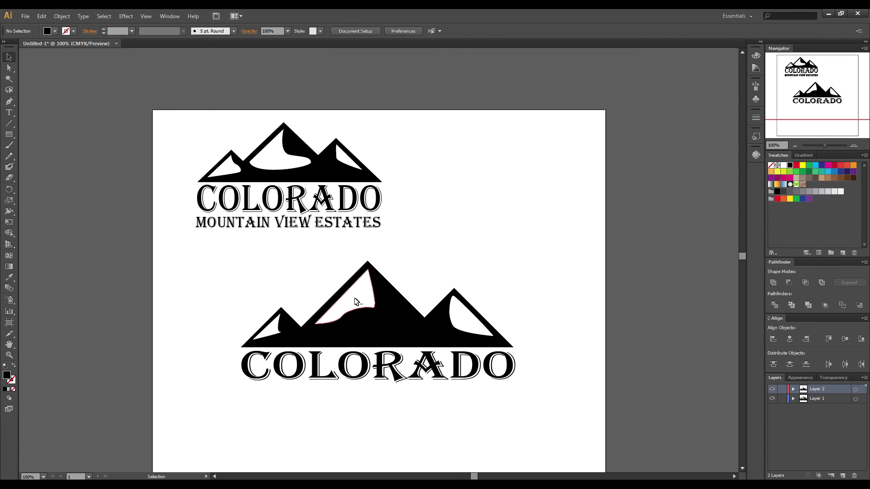
# Subtract the middle peak's snow shape from the black mountain with Minus Front
pyautogui.click(356, 301)
pyautogui.keyDown('shift'); pyautogui.click(393, 311); pyautogui.keyUp('shift')
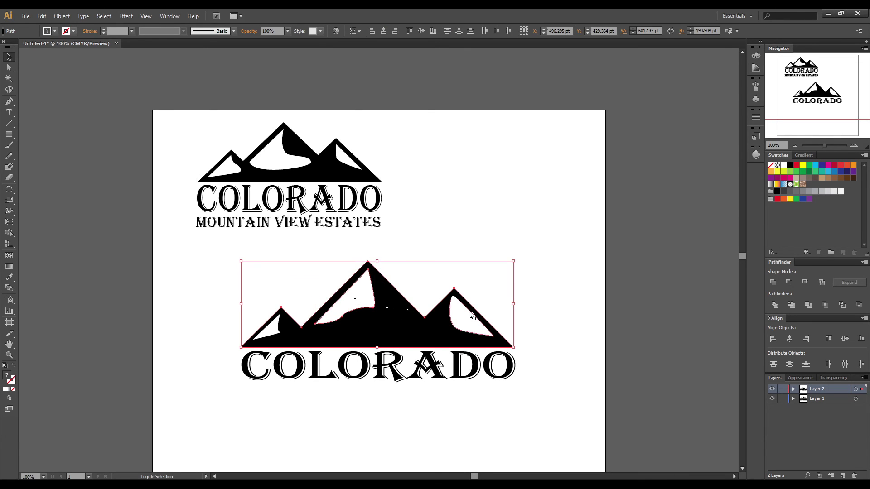
pyautogui.click(789, 284)
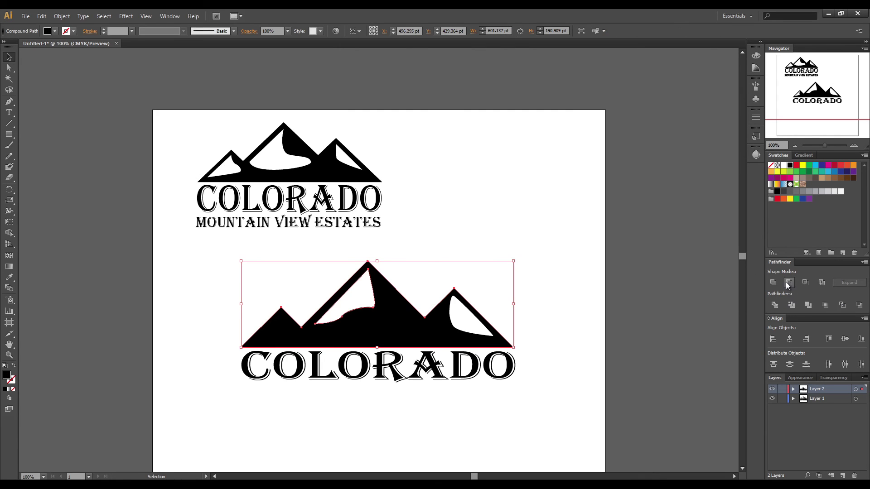
pyautogui.click(592, 246)
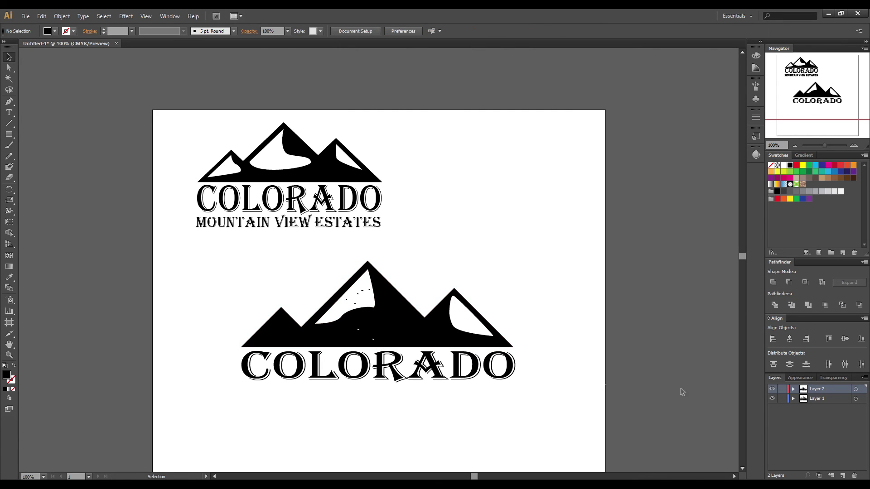
# Move both snow paths above Colorado in Layer 2, then check the left peak's snow triangle against the mountain
pyautogui.click(793, 390)
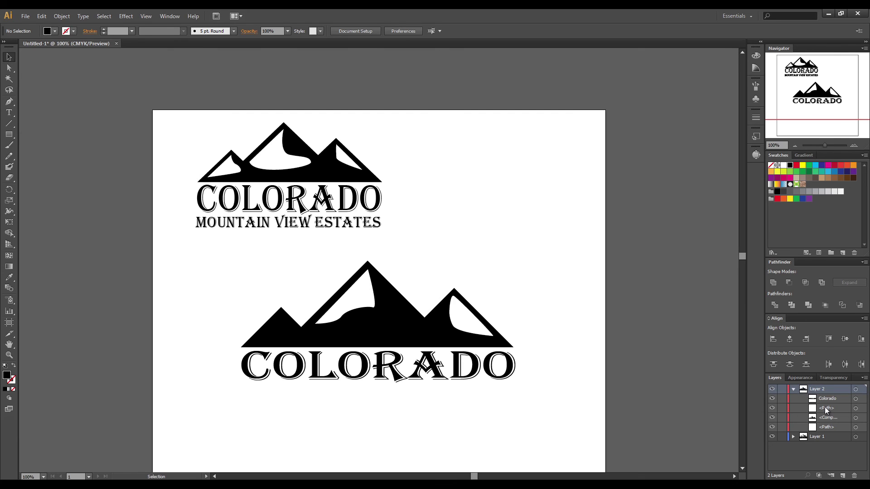
pyautogui.moveTo(825, 410); pyautogui.dragTo(829, 399)
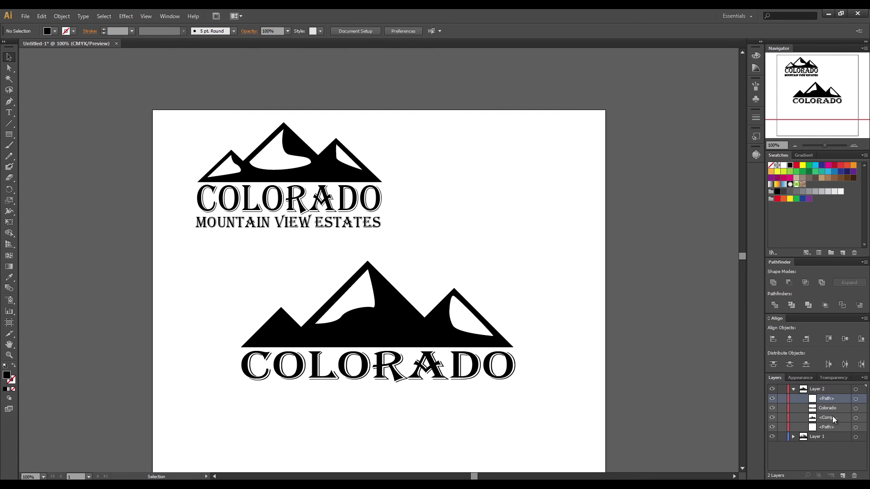
pyautogui.moveTo(827, 428); pyautogui.dragTo(825, 405)
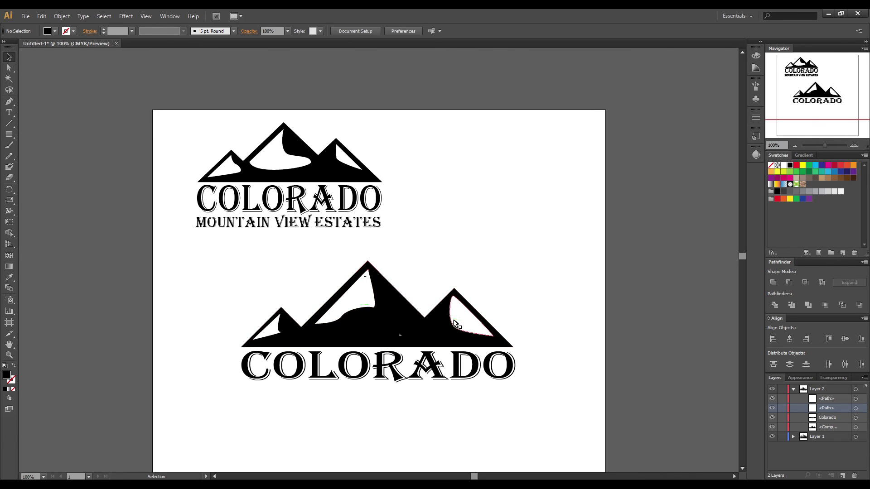
pyautogui.click(268, 329)
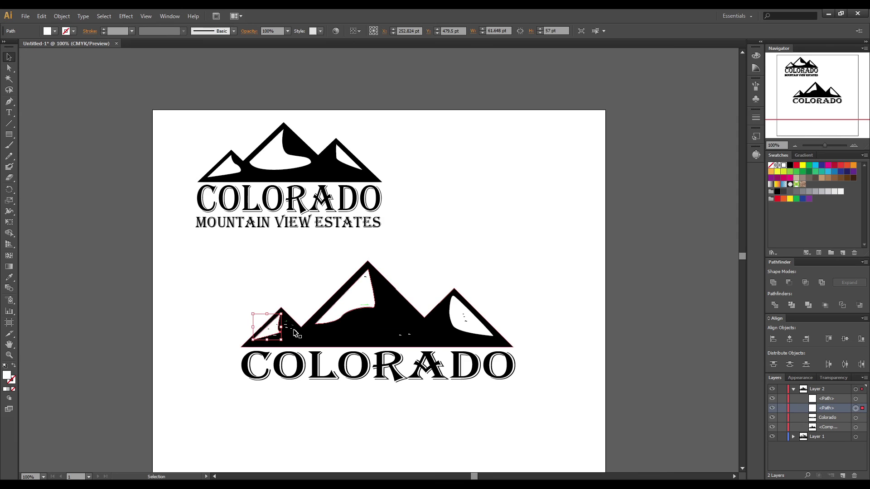
pyautogui.keyDown('shift'); pyautogui.click(335, 336); pyautogui.keyUp('shift')
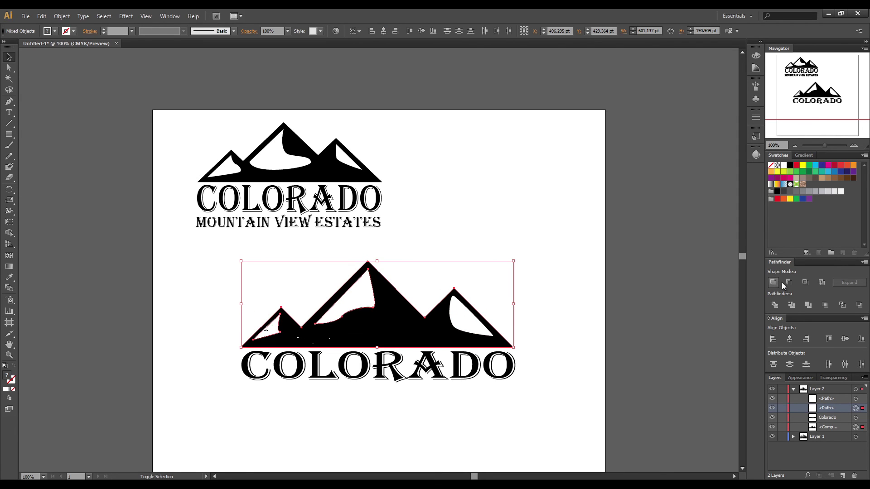
pyautogui.click(569, 245)
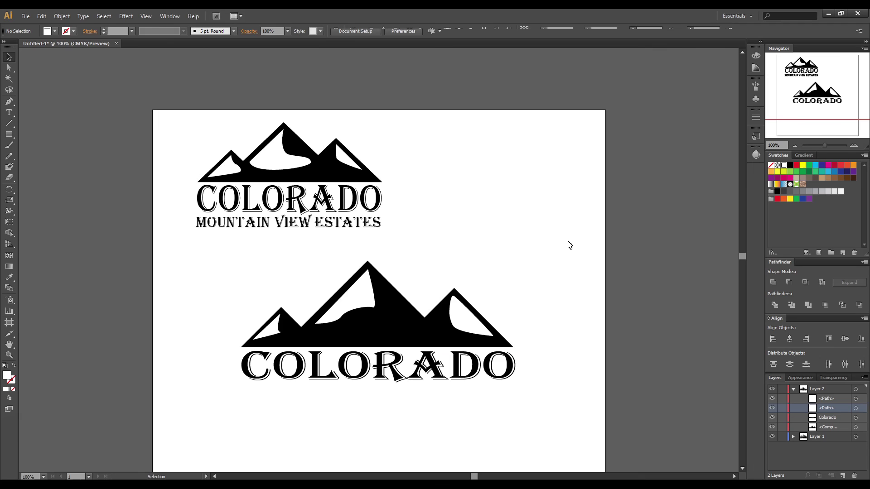